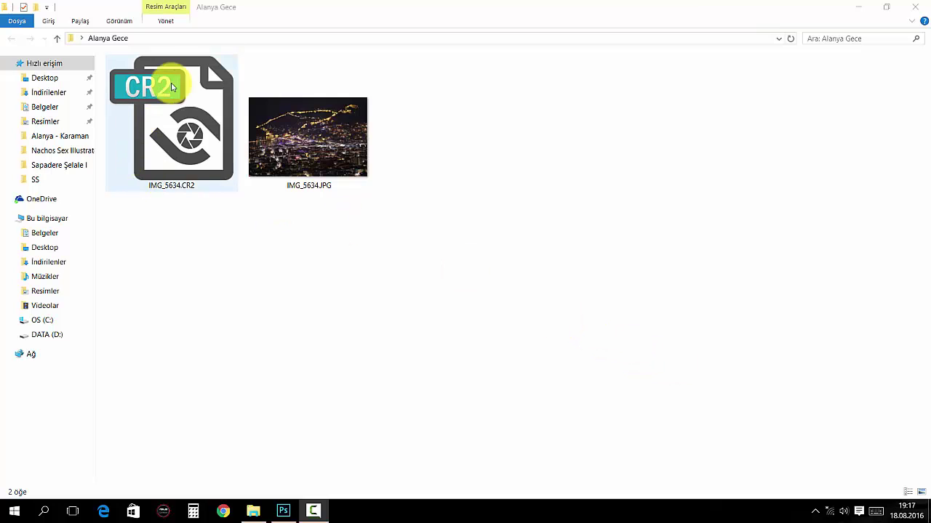
Drag IMG_5634.CR2 onto Photoshop to load the raw night photo into Camera Raw
mouse_move(190, 163)
left_mouse_down()
mouse_move(367, 292)
mouse_move(378, 281)
left_mouse_up()
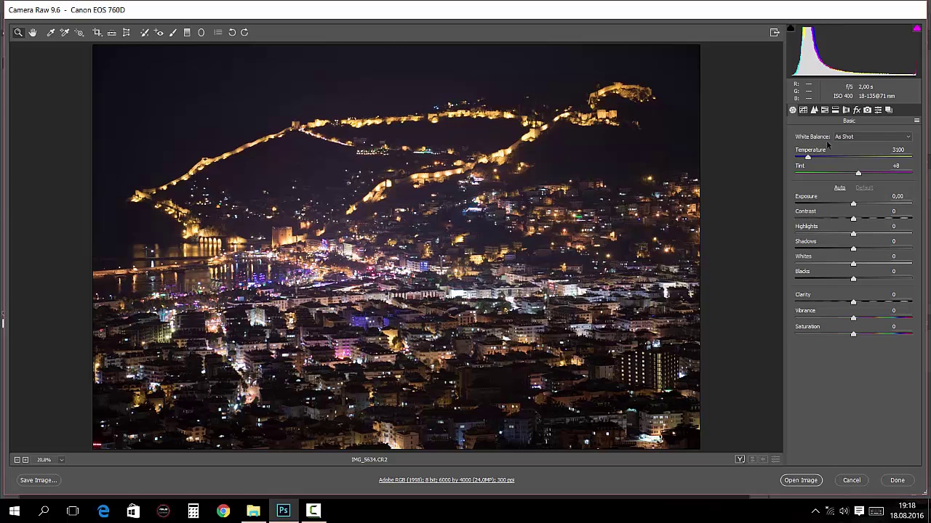
Compare white balance presets and settle on Tungsten (2850, tint 0)
left_click(845, 138)
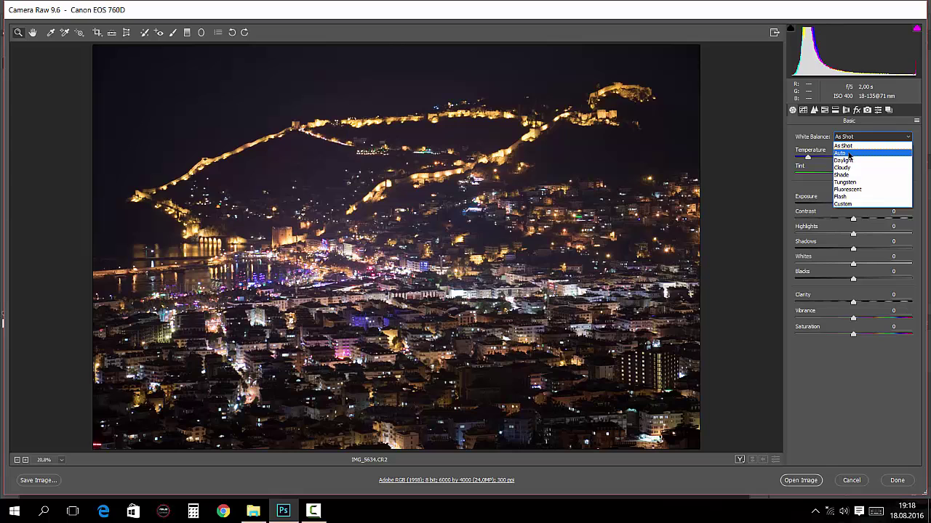
left_click(849, 156)
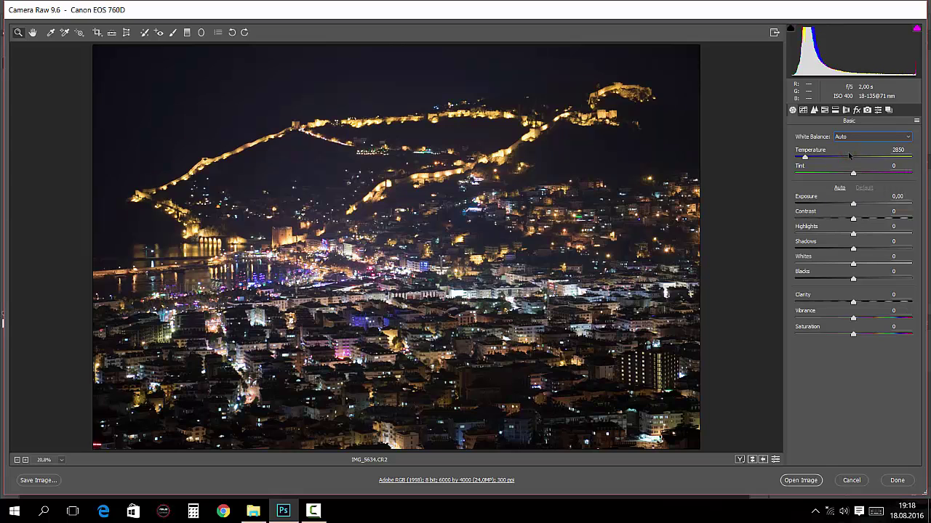
key("Down")
key("Down")
key("Down")
key("Down")
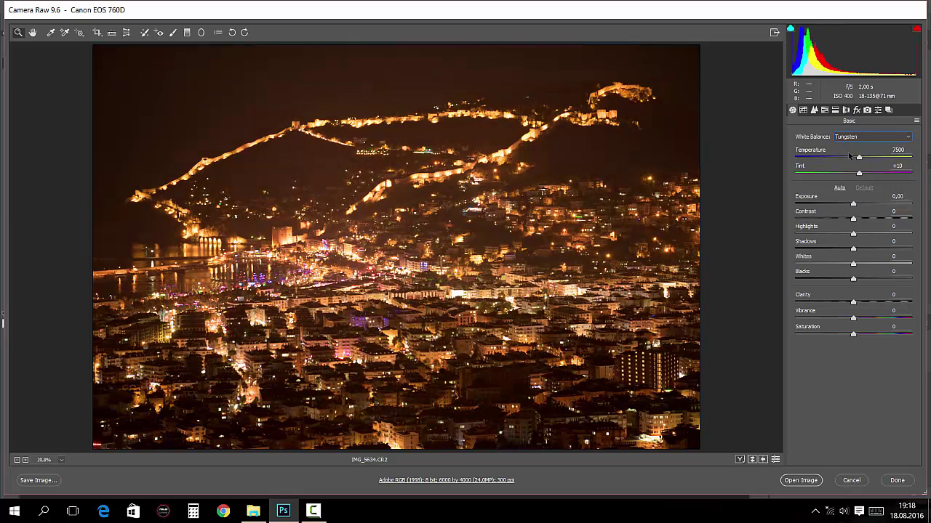
key("Down")
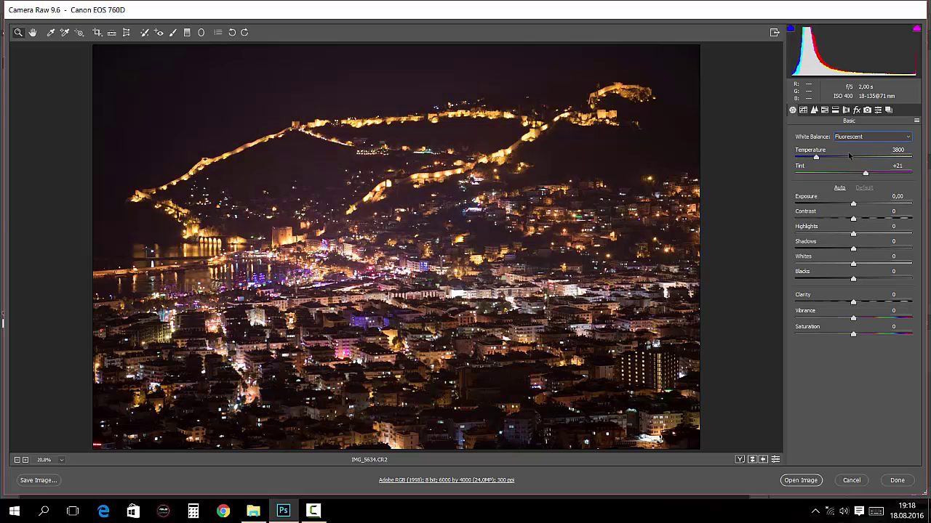
key("Down")
key("Down")
key("Up")
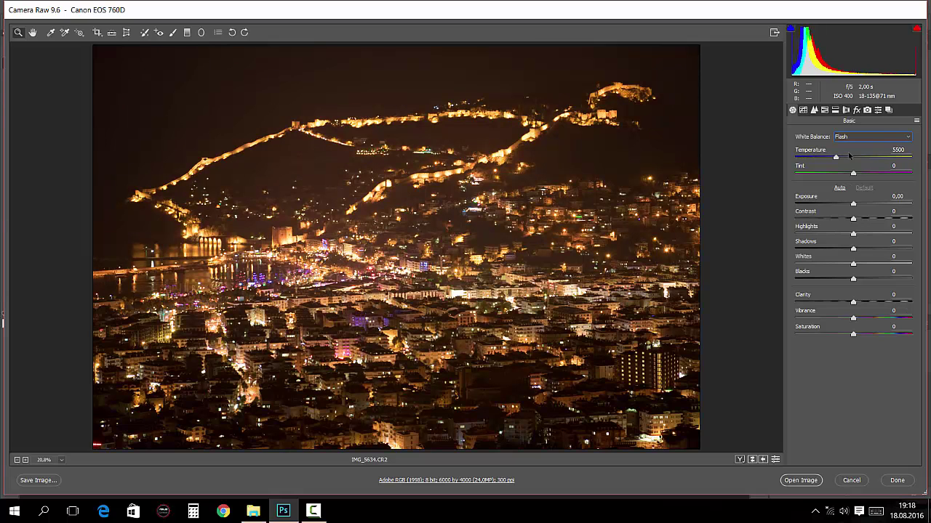
key("Up")
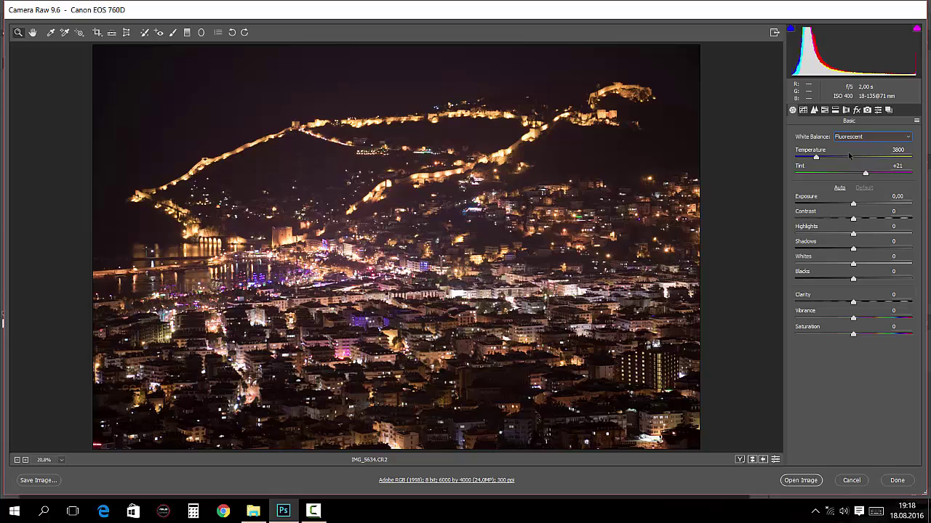
key("Up")
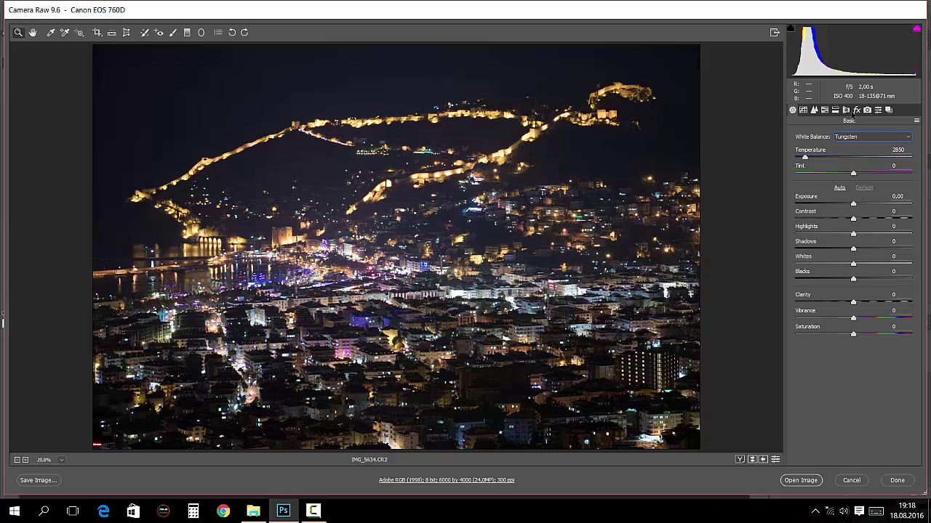
Enable lens profile corrections for the Canon EF-S 18-135mm lens
left_click(846, 110)
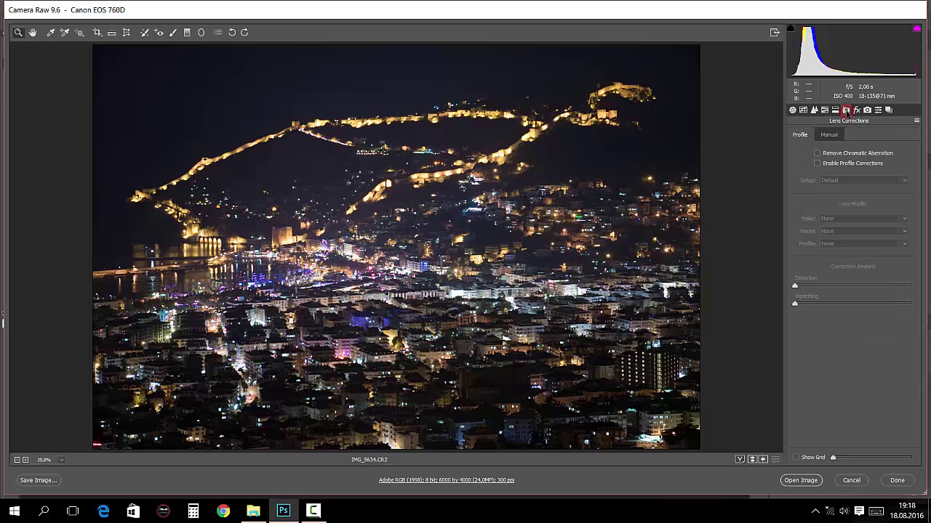
left_click(817, 164)
left_click(867, 109)
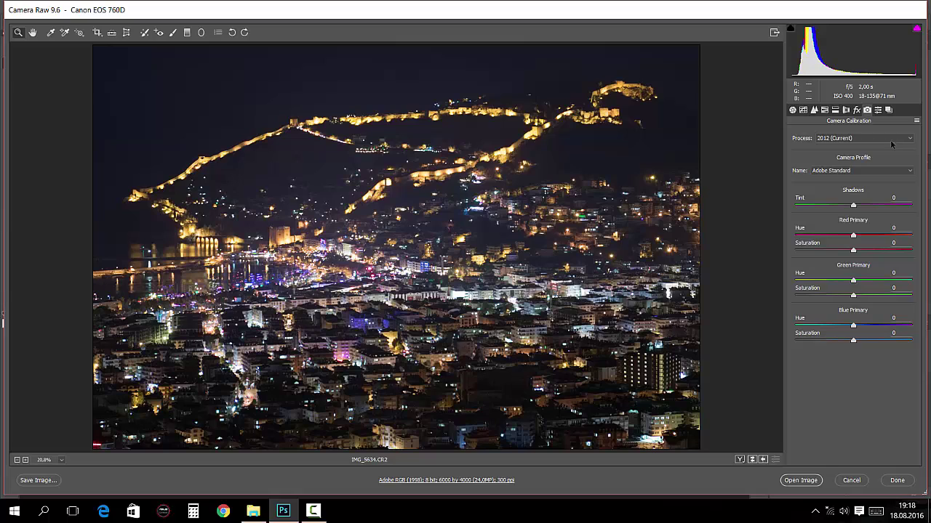
Preview the Camera Faithful, Monochrome, Neutral and Portrait profiles, then apply Camera Landscape
left_click(822, 171)
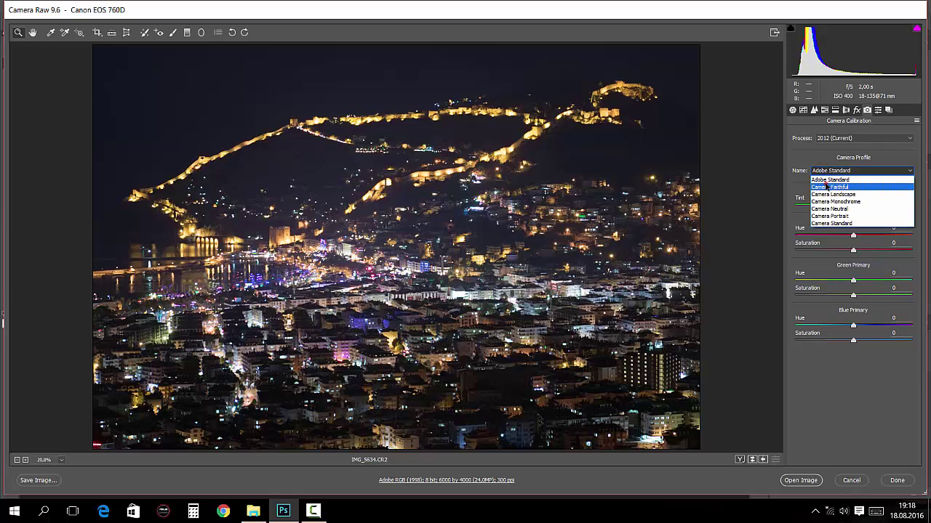
left_click(827, 187)
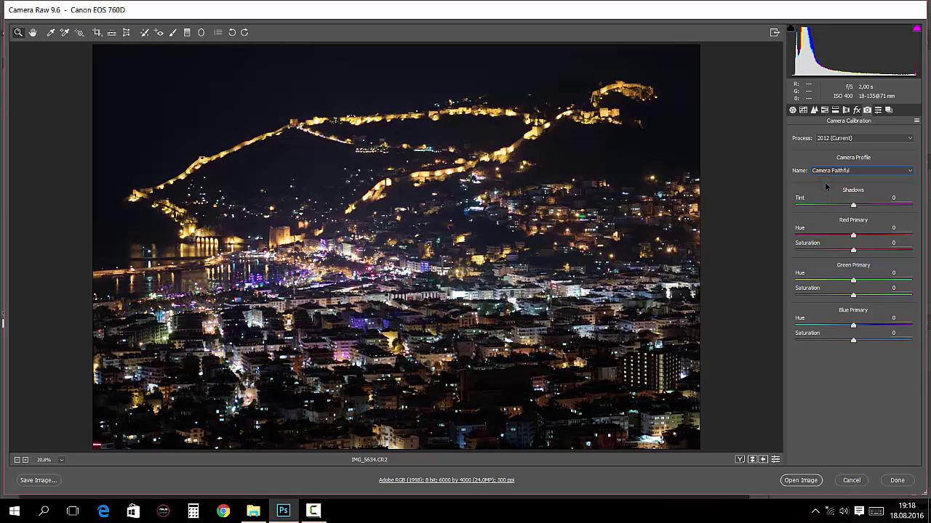
key("Down")
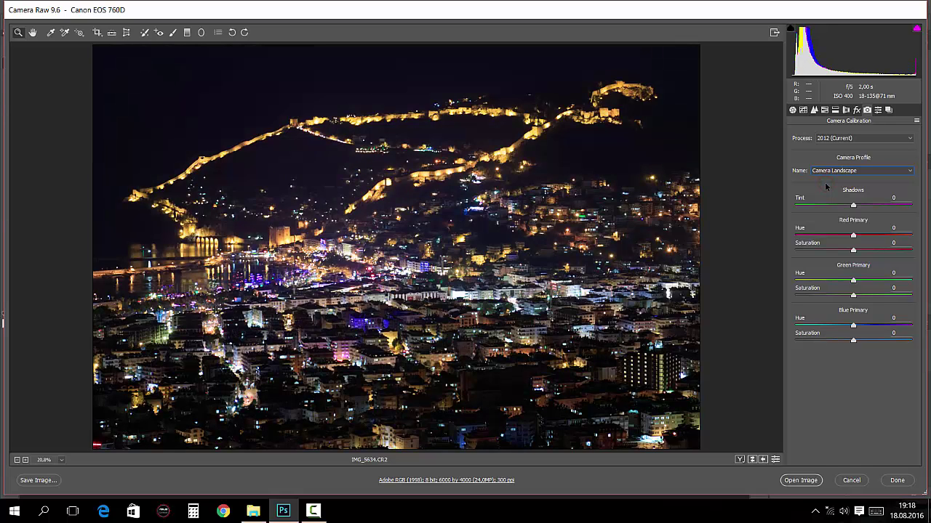
key("Up")
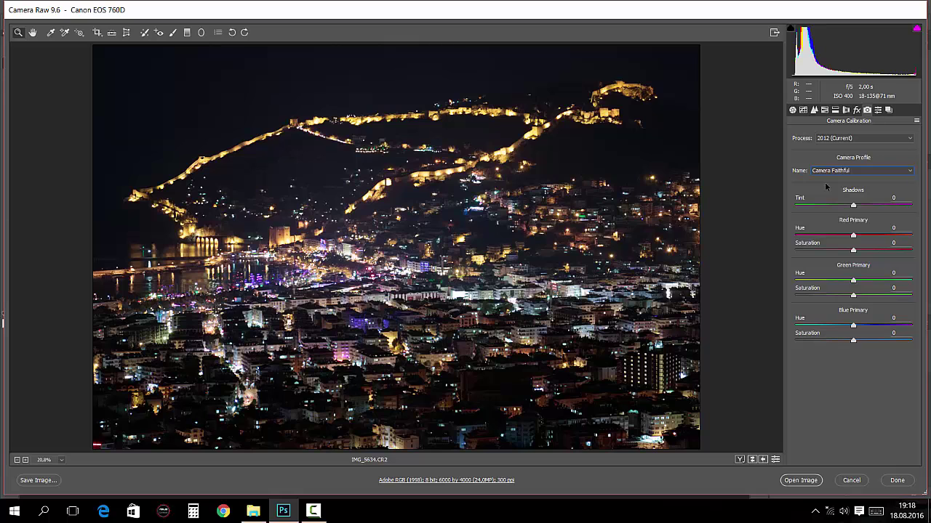
key("Down")
key("Down")
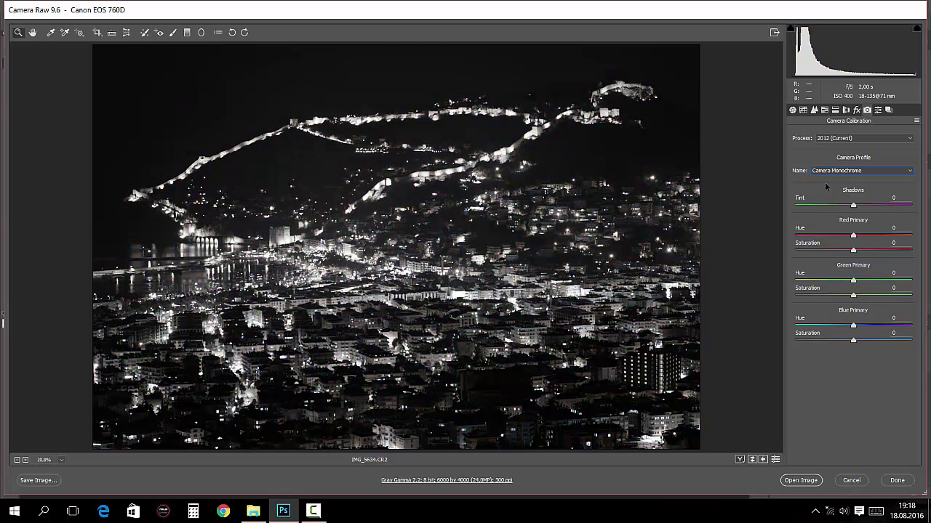
key("Down")
key("Down")
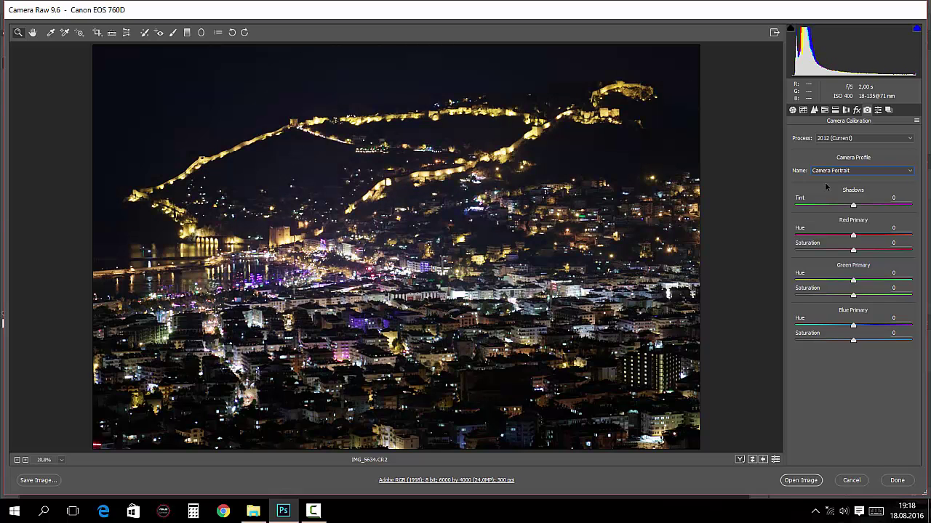
key("Down")
left_click(828, 170)
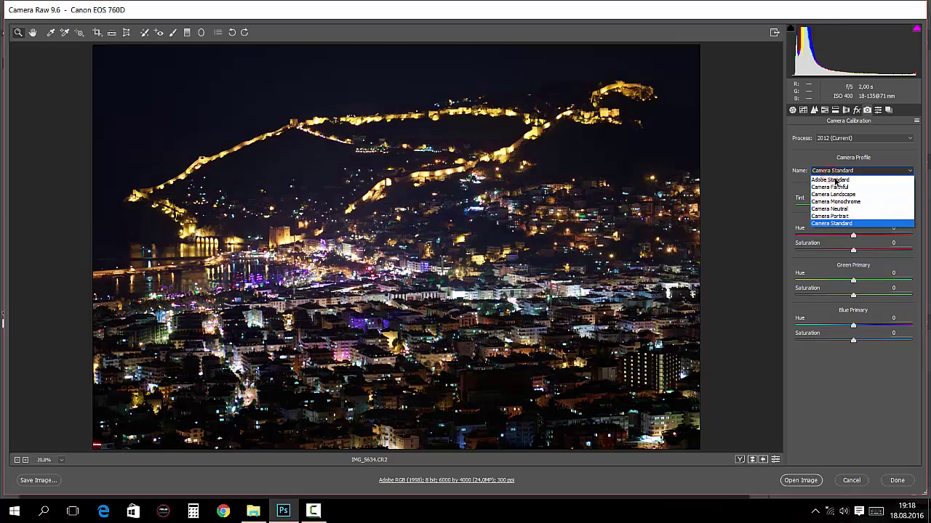
left_click(847, 194)
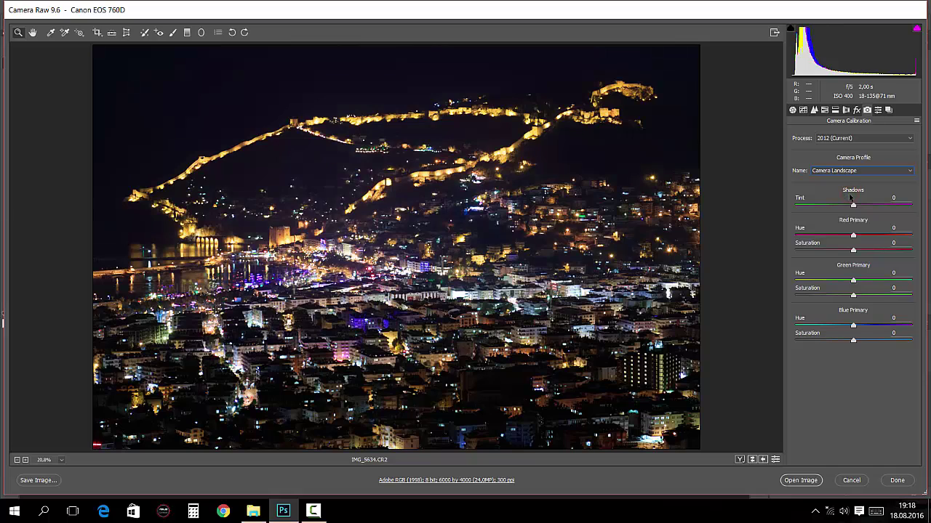
left_click(815, 110)
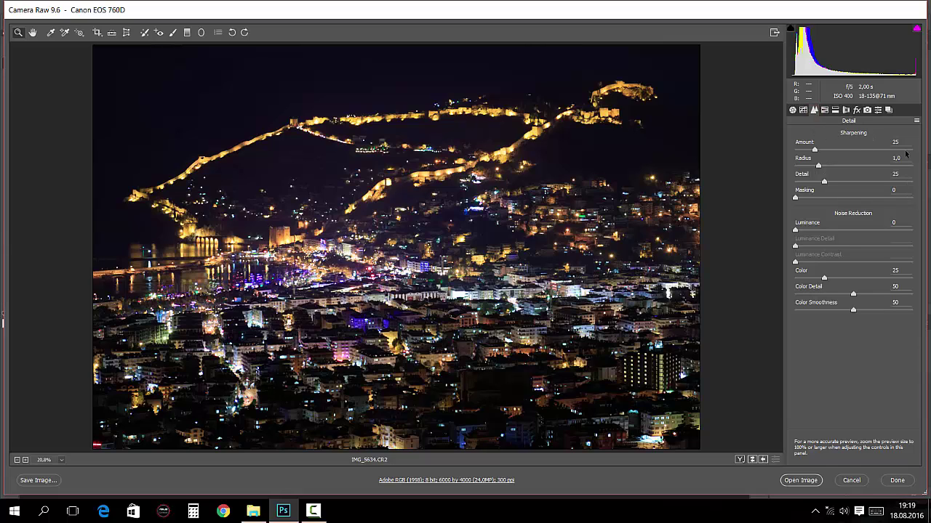
Set sharpening Amount to 75 and Luminance noise reduction to 15, judging at 100% zoom
left_click(61, 461)
left_click(91, 357)
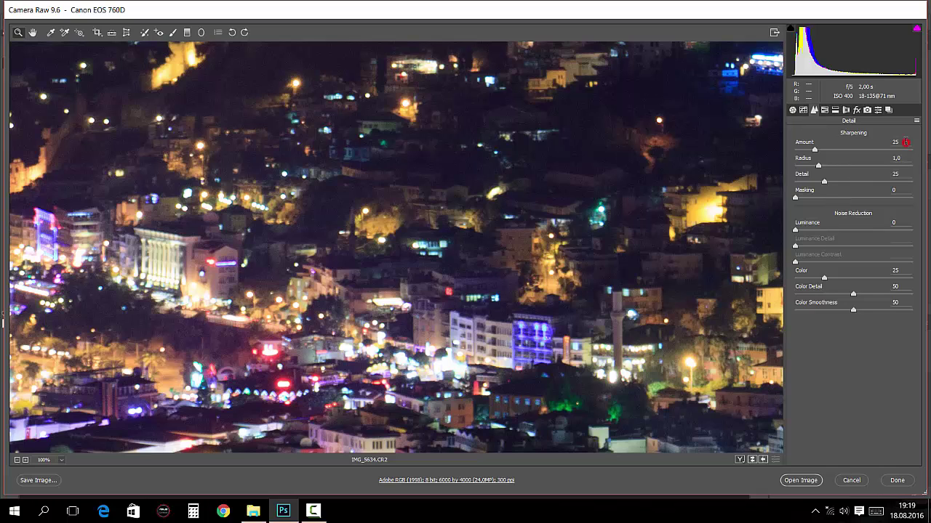
left_click(903, 142)
type("75")
left_click(901, 222)
type("15")
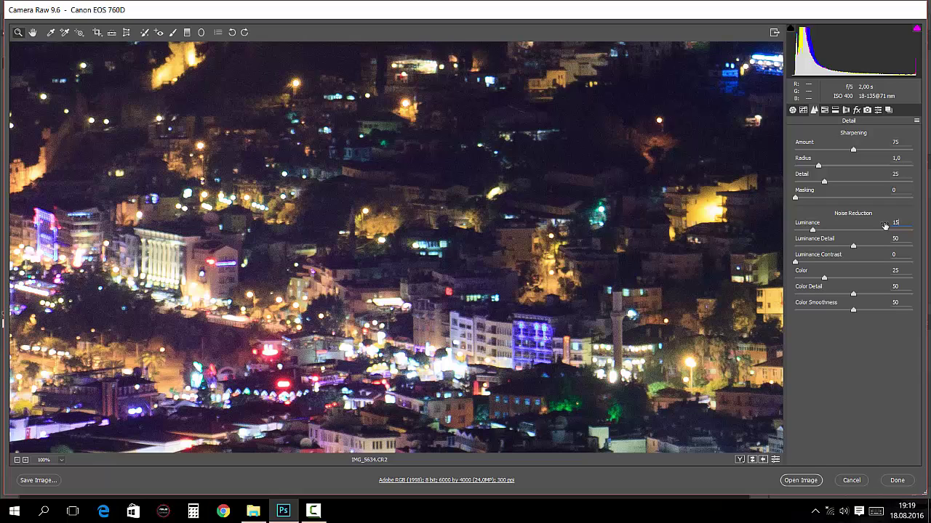
left_click(61, 462)
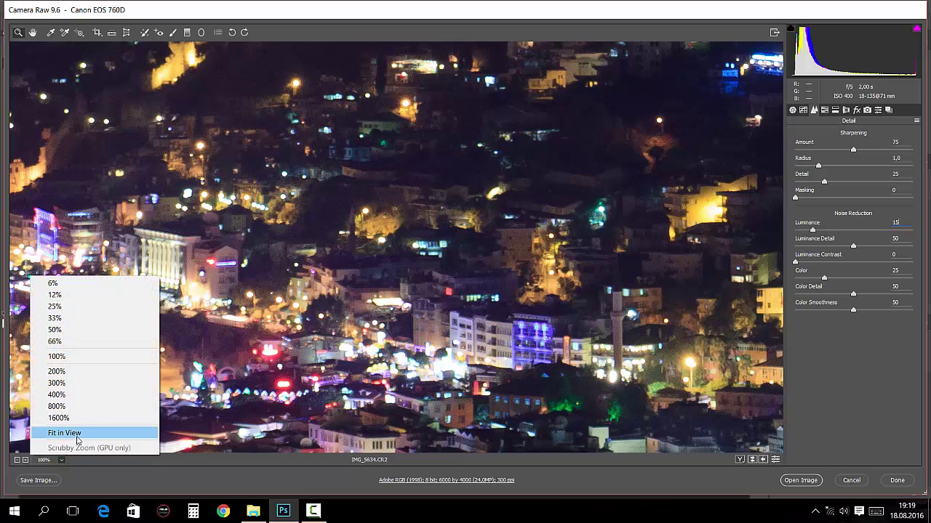
left_click(65, 433)
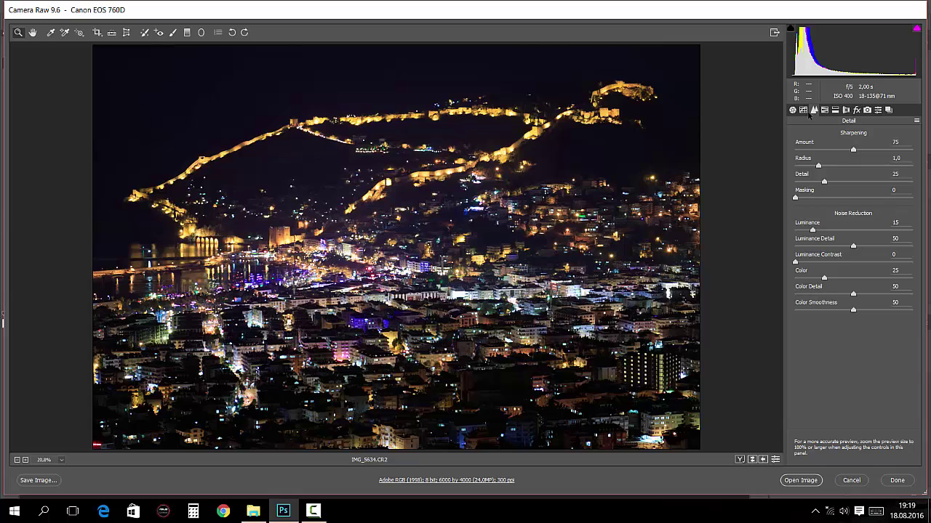
Raise Exposure slightly and set Highlights to -5 in the Basic panel
left_click(792, 110)
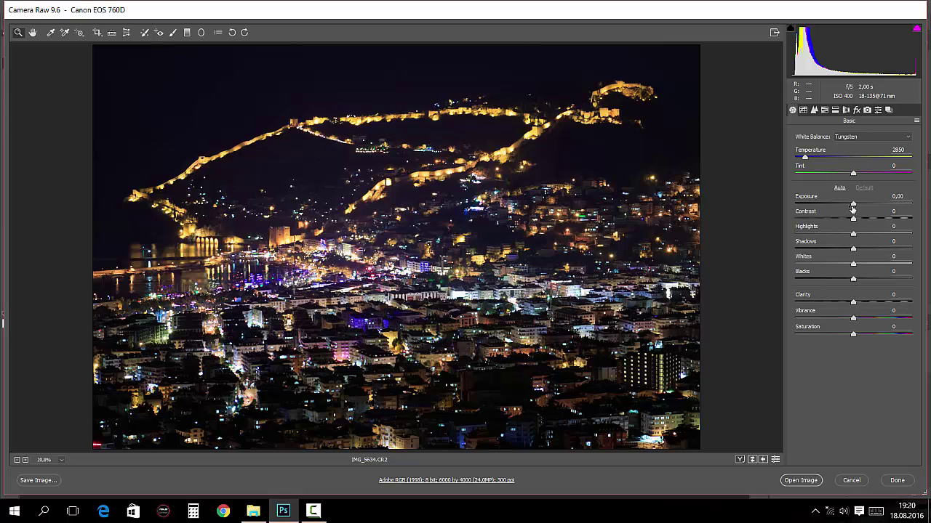
left_click_drag(852, 205, 854, 205)
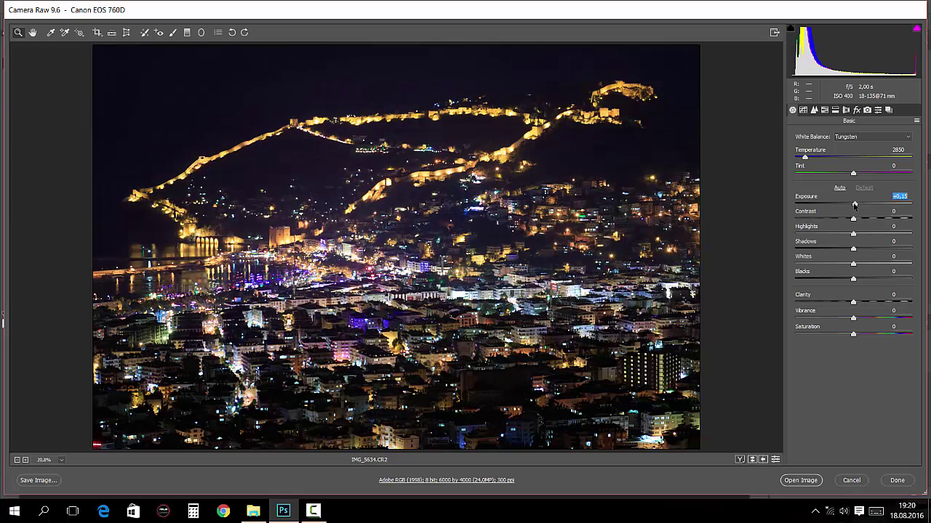
left_click_drag(855, 205, 862, 231)
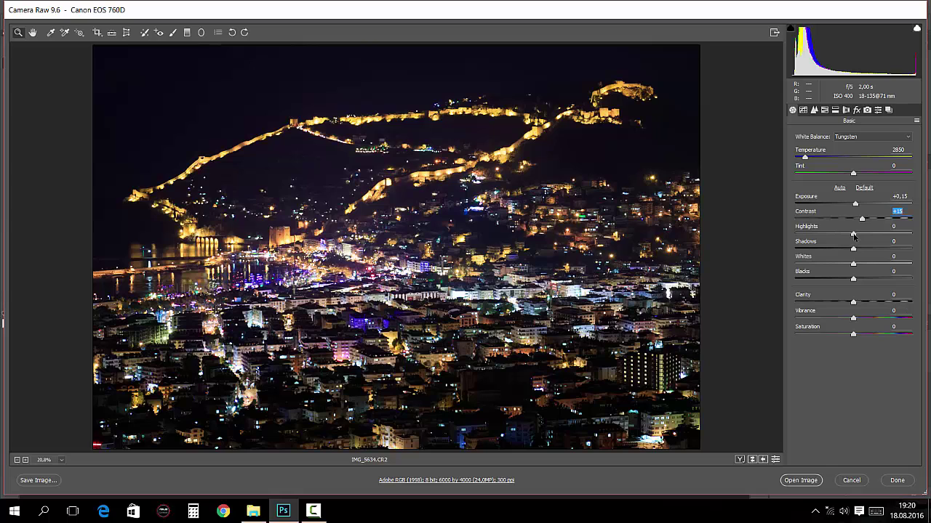
mouse_move(854, 236)
left_mouse_down()
mouse_move(909, 233)
mouse_move(922, 245)
mouse_move(839, 243)
mouse_move(847, 244)
left_mouse_up()
key("Down")
key("Down")
key("Down")
key("Up")
key("Up")
key("Up")
key("Up")
key("Up")
key("Up")
key("Up")
key("Up")
key("Up")
key("Up")
key("Up")
key("Up")
key("Down")
key("Down")
key("Down")
key("Down")
key("Down")
key("Down")
key("Down")
key("Down")
key("Down")
key("Down")
key("Down")
key("Down")
type("-5")
Set Shadows to +20 and Whites to +6
mouse_move(853, 249)
left_mouse_down()
mouse_move(911, 249)
mouse_move(858, 263)
mouse_move(867, 264)
left_mouse_up()
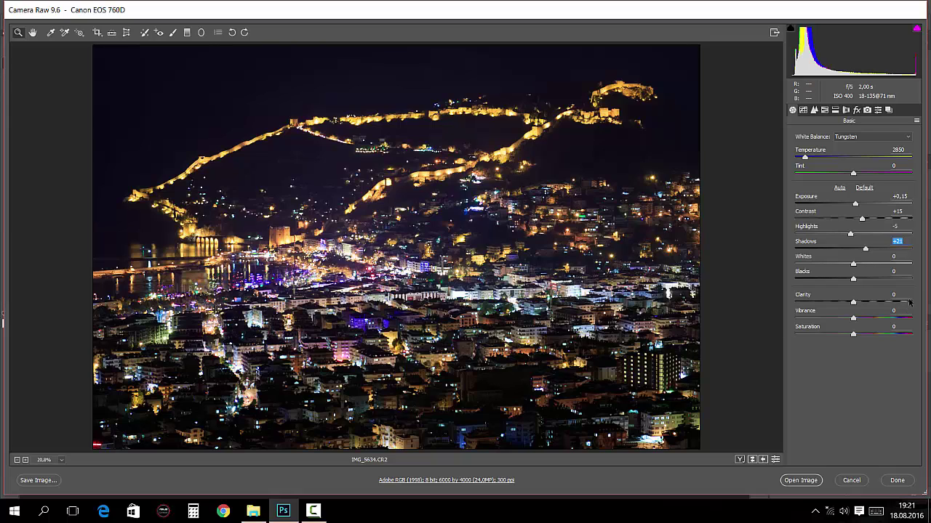
type("20")
left_click(853, 265)
mouse_move(853, 265)
left_mouse_down()
mouse_move(801, 266)
mouse_move(919, 269)
left_mouse_up()
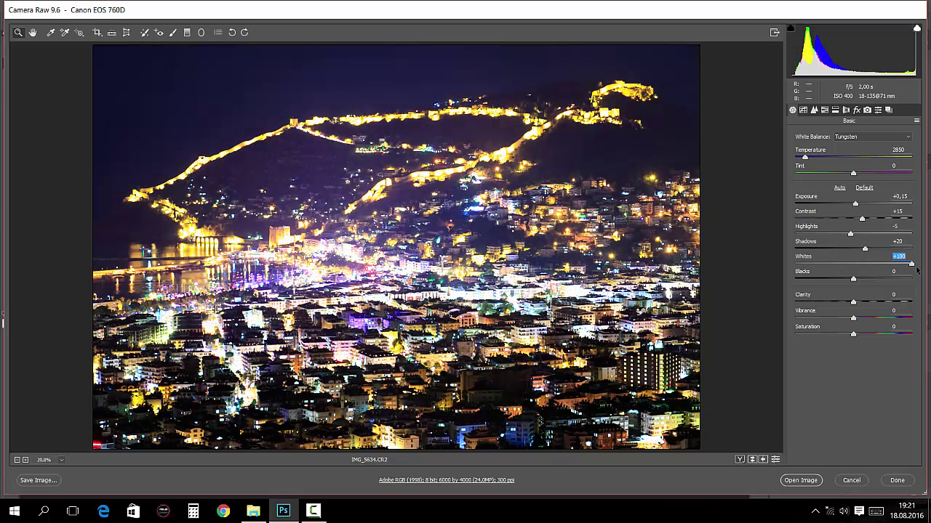
left_click_drag(917, 269, 858, 270)
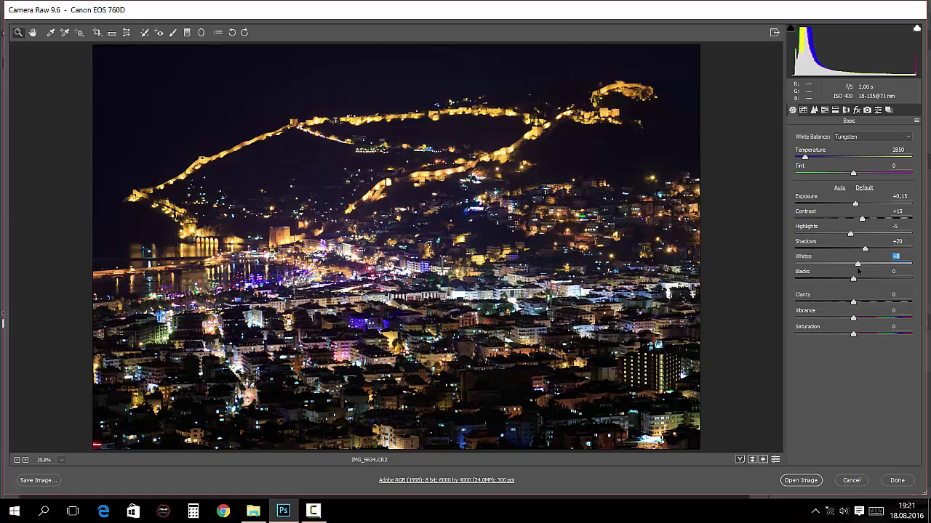
type("6")
Set Blacks to +5, Clarity to +12 and Vibrance to +8 after checking the dark buildings
left_click(480, 394)
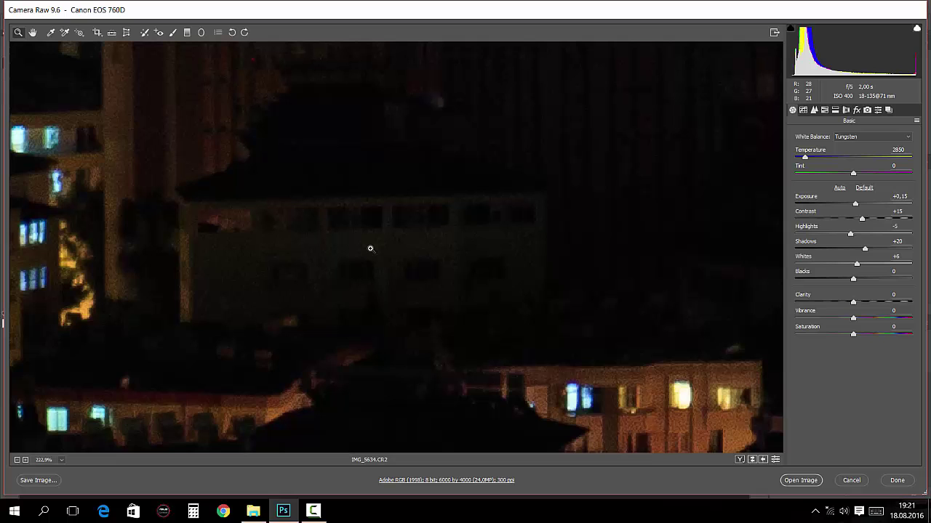
mouse_move(852, 279)
left_mouse_down()
mouse_move(841, 283)
mouse_move(858, 283)
left_mouse_up()
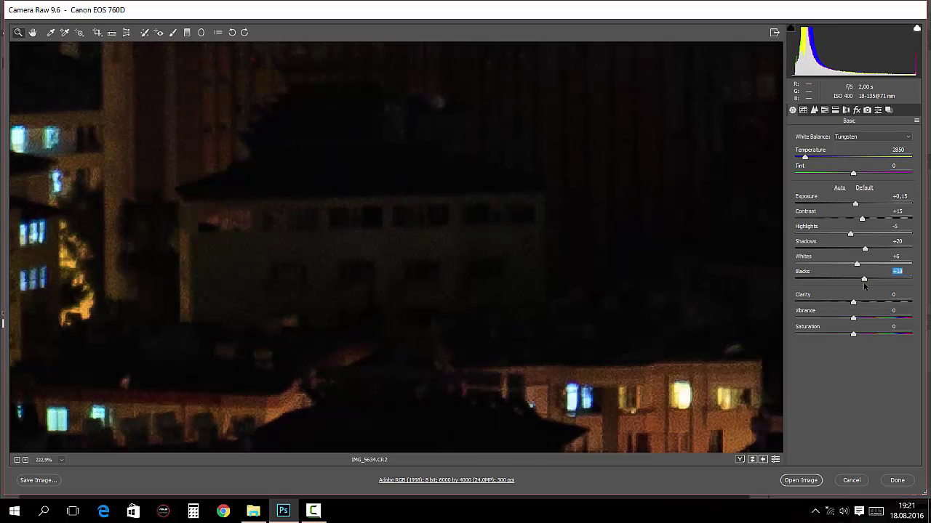
left_click(61, 460)
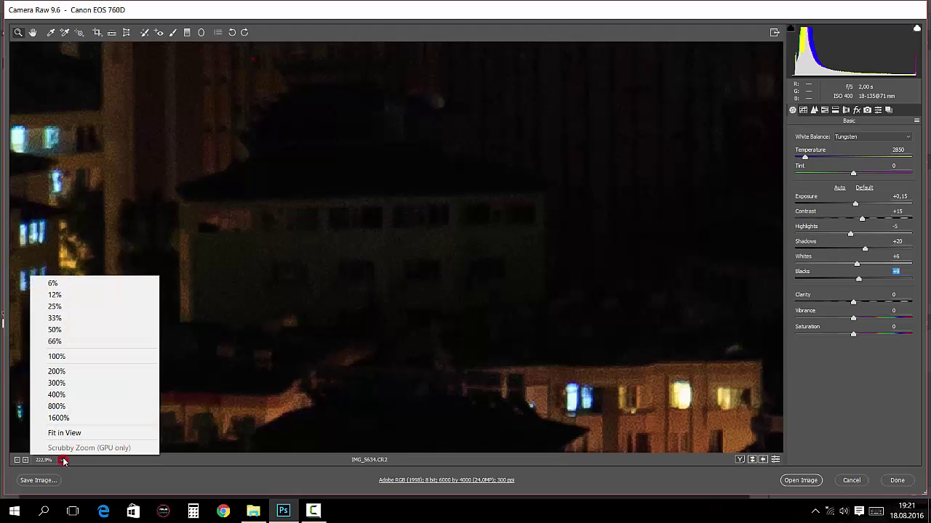
left_click(82, 430)
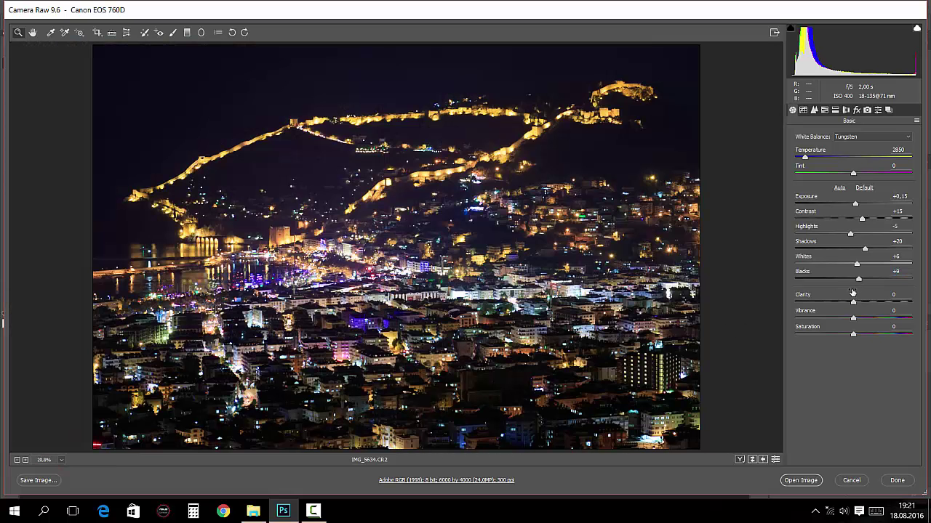
mouse_move(858, 280)
left_mouse_down()
mouse_move(819, 288)
mouse_move(856, 291)
left_mouse_up()
left_click(853, 304)
left_click_drag(855, 308, 862, 313)
mouse_move(854, 322)
left_mouse_down()
mouse_move(877, 333)
mouse_move(864, 334)
left_mouse_up()
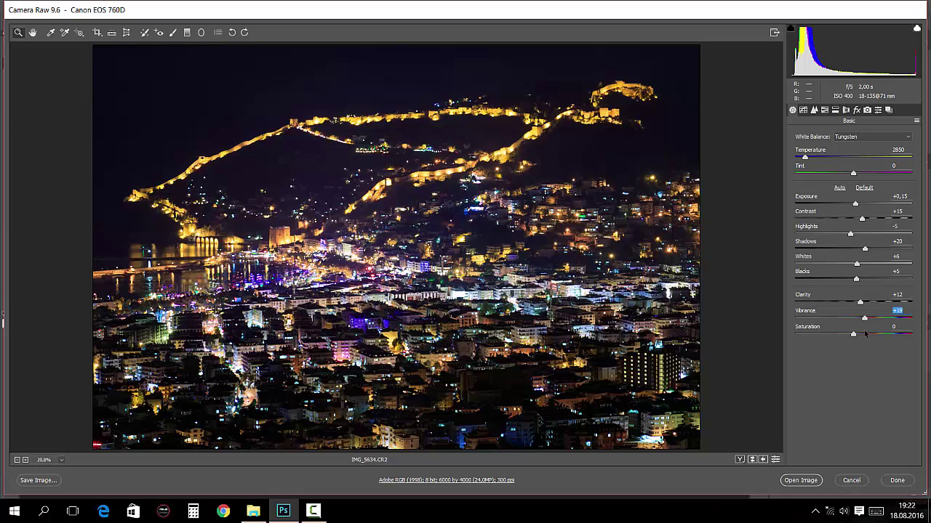
type("8")
Try Medium and Strong Contrast point curves, then reset the RGB curve to Linear
left_click(803, 110)
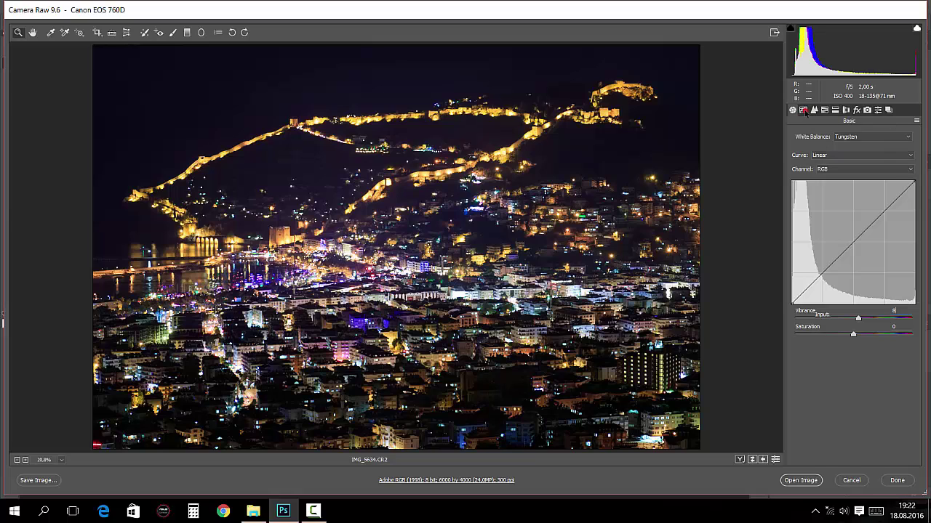
left_click(812, 136)
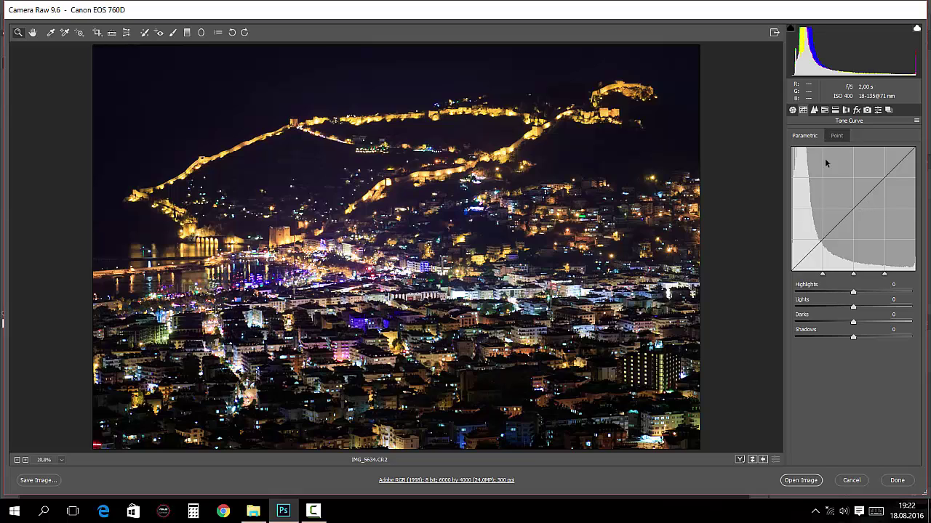
left_click(836, 136)
left_click(845, 154)
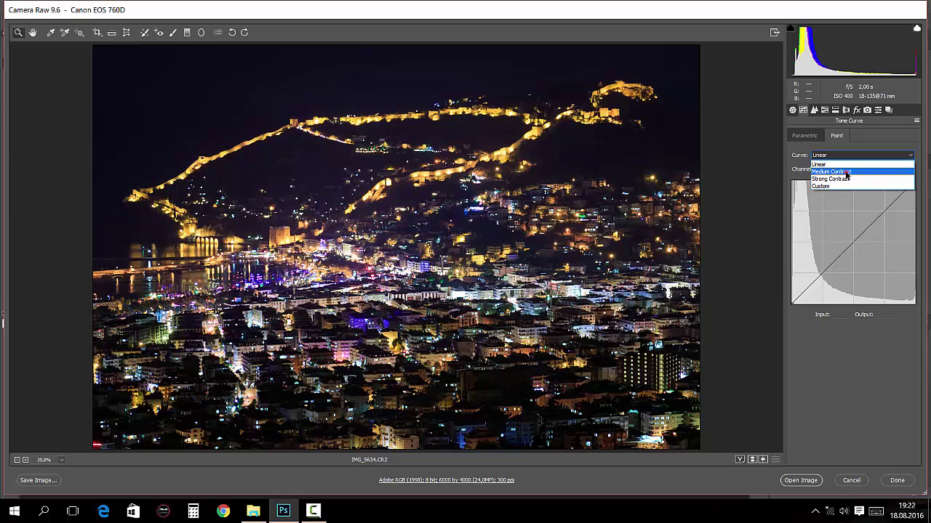
left_click(848, 171)
left_click(848, 155)
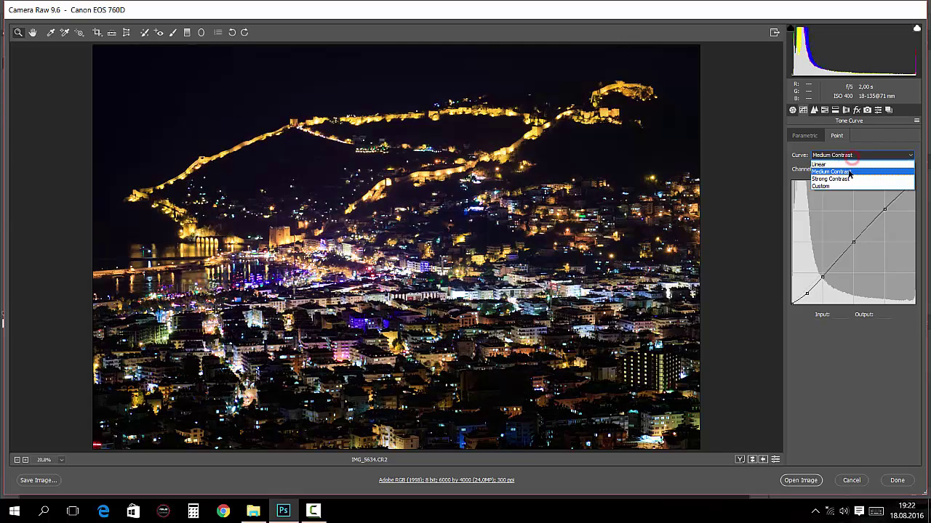
left_click(849, 179)
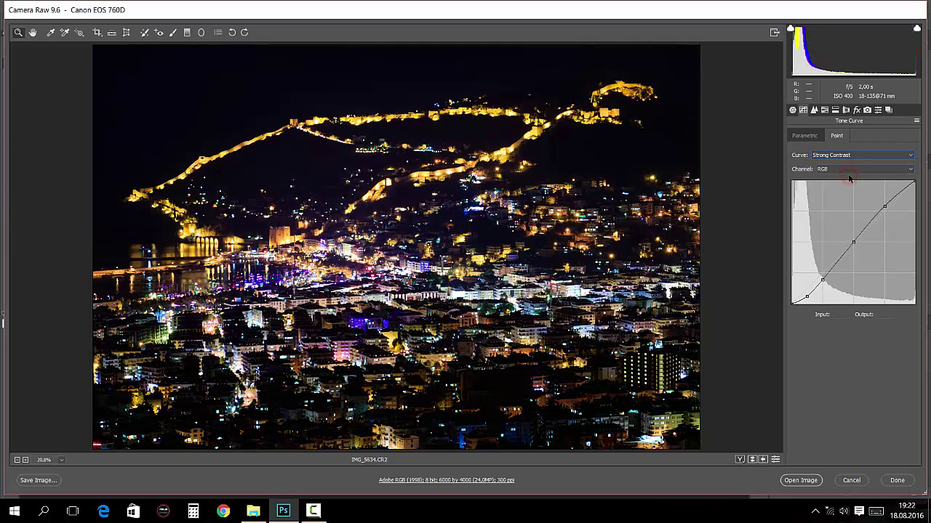
left_click(855, 155)
left_click(843, 164)
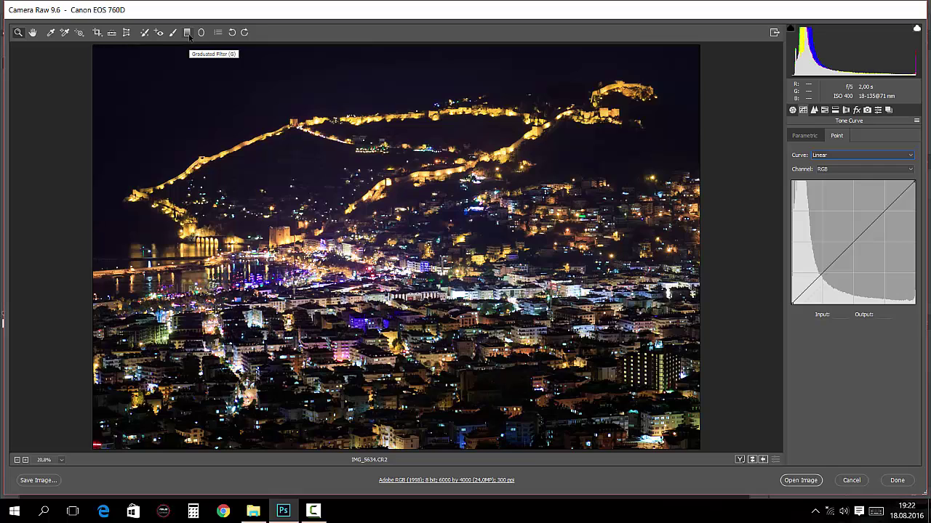
Pick the Graduated Filter with Clarity reset to 0 and Highlights at -25
left_click(187, 32)
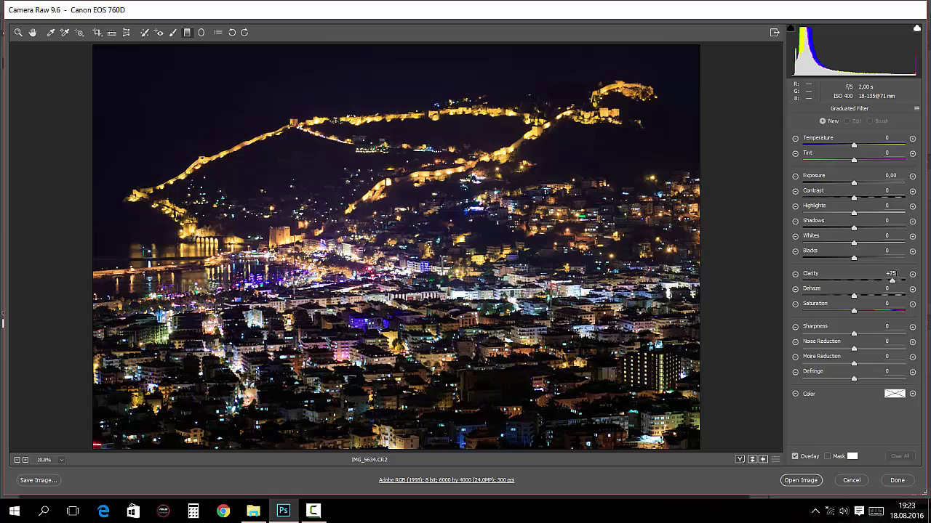
double_click(879, 278)
left_click_drag(388, 42, 391, 77)
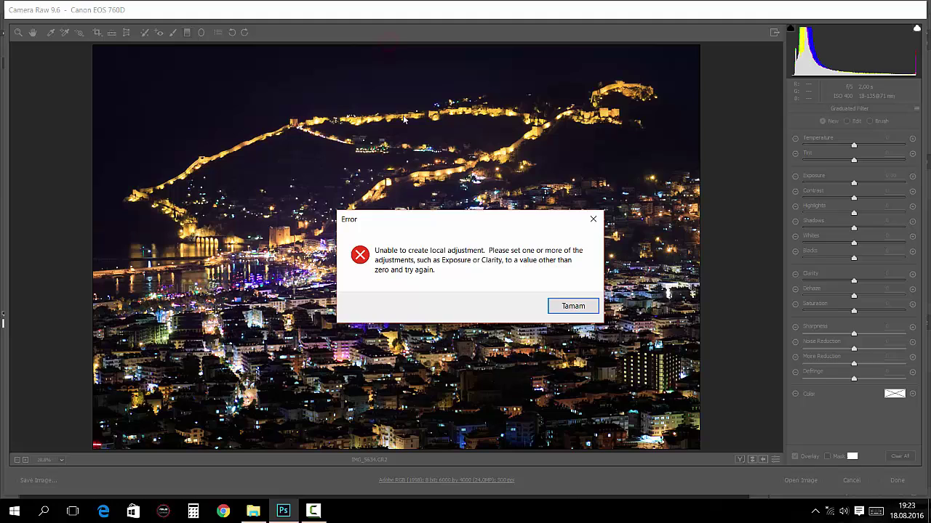
left_click(572, 306)
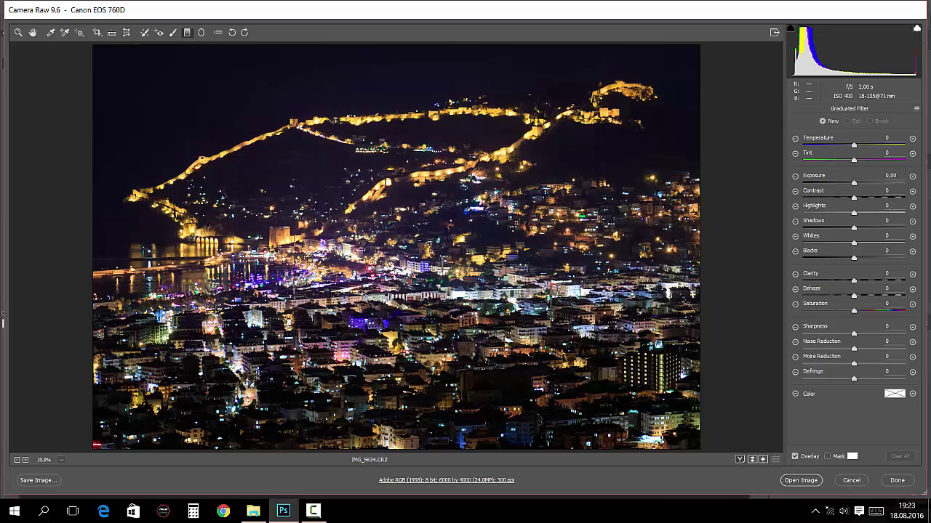
left_click(890, 206)
type("-25")
key("Return")
Draw the filter from the sky down to mid-town with Highlights -50 and Whites -15
mouse_move(422, 44)
left_mouse_down()
mouse_move(422, 315)
mouse_move(422, 299)
left_mouse_up()
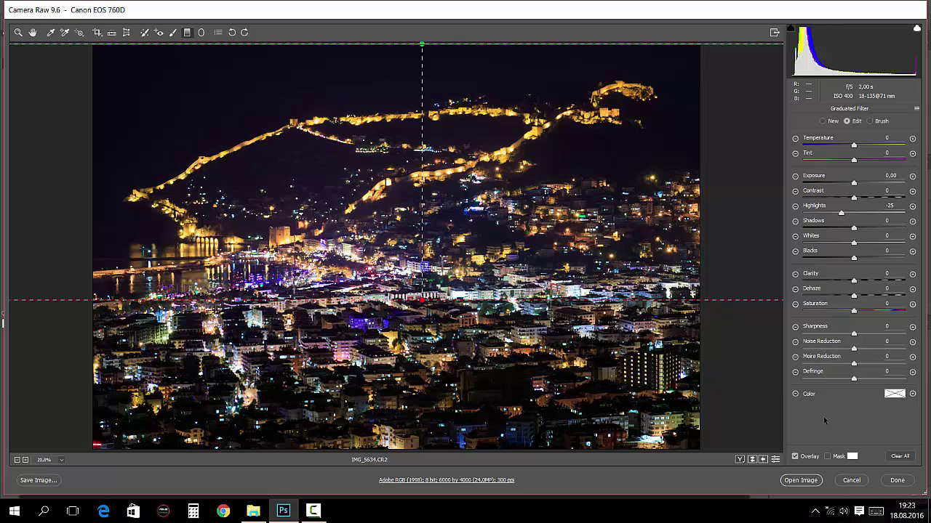
left_click(827, 456)
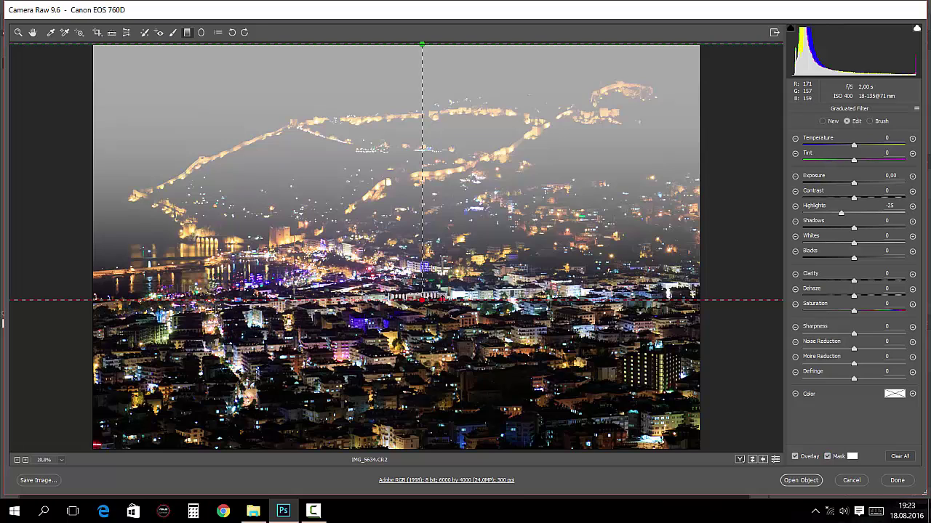
left_click_drag(422, 299, 421, 306)
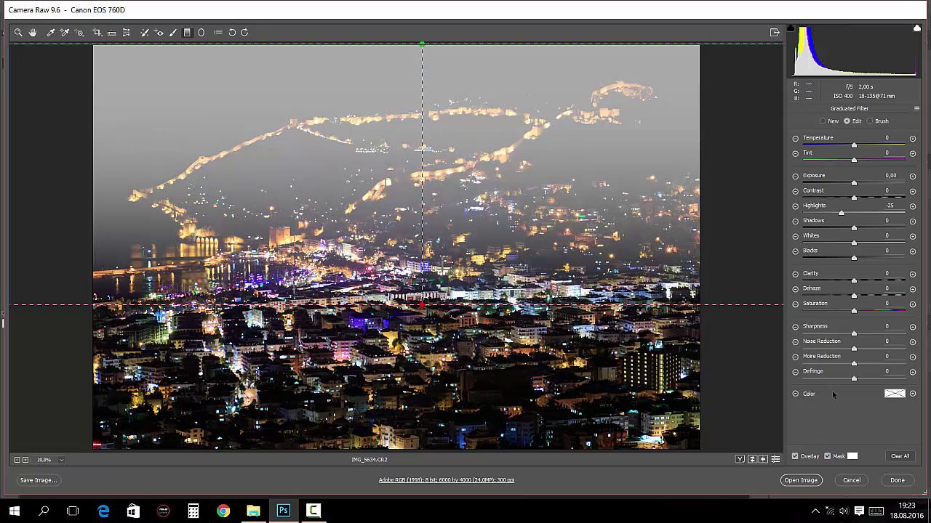
left_click(827, 457)
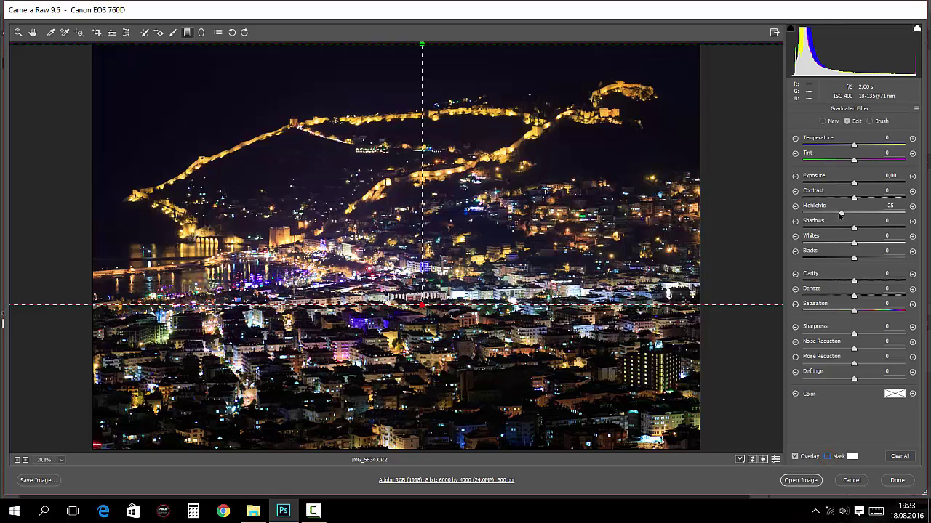
left_click_drag(842, 213, 793, 221)
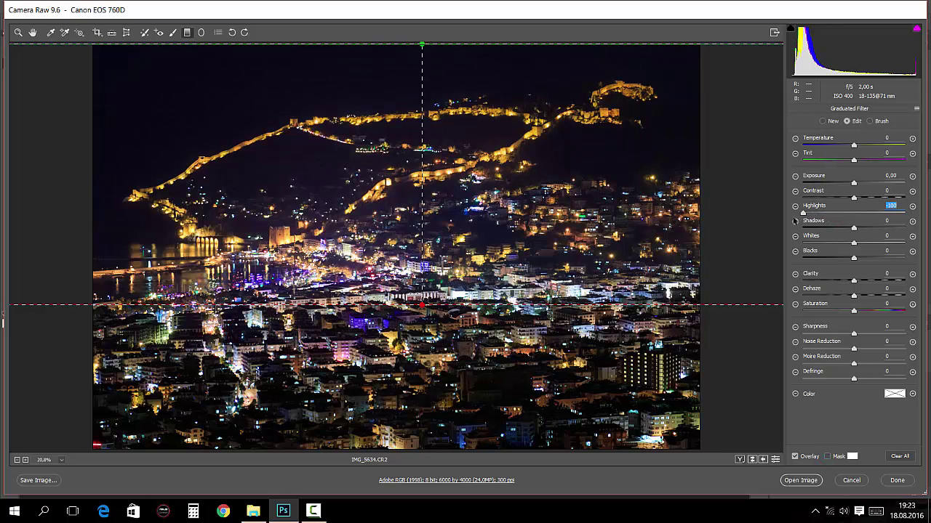
left_click_drag(852, 243, 839, 245)
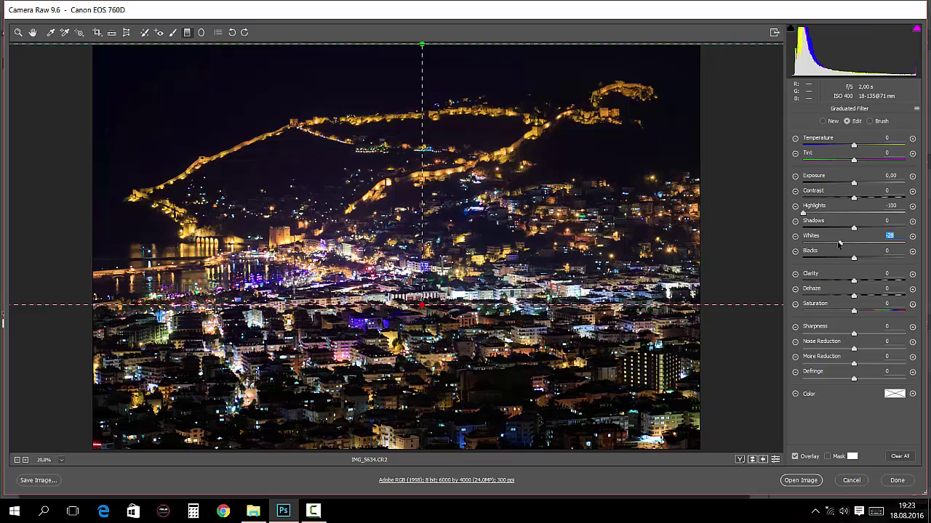
type("-1")
type("5")
left_click(891, 206)
type("-5")
type("0")
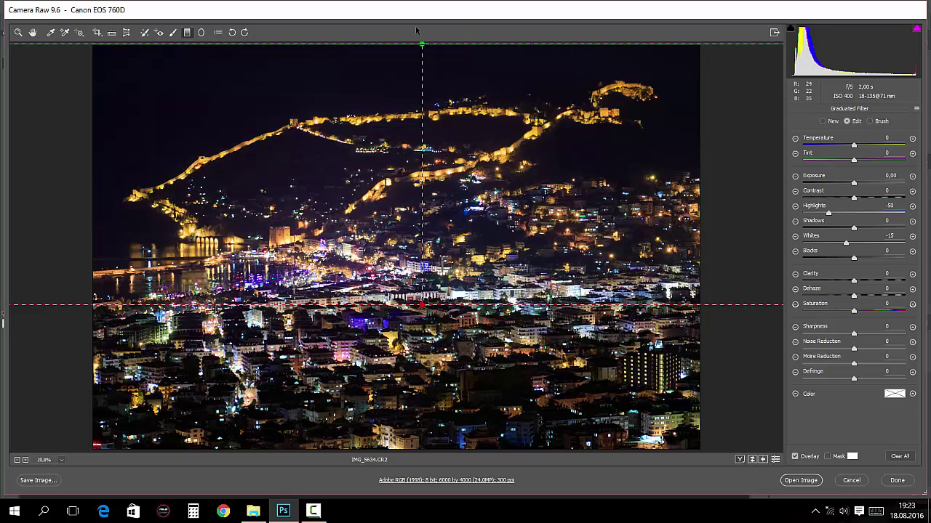
Open the developed photo from Camera Raw into Photoshop
left_click(803, 482)
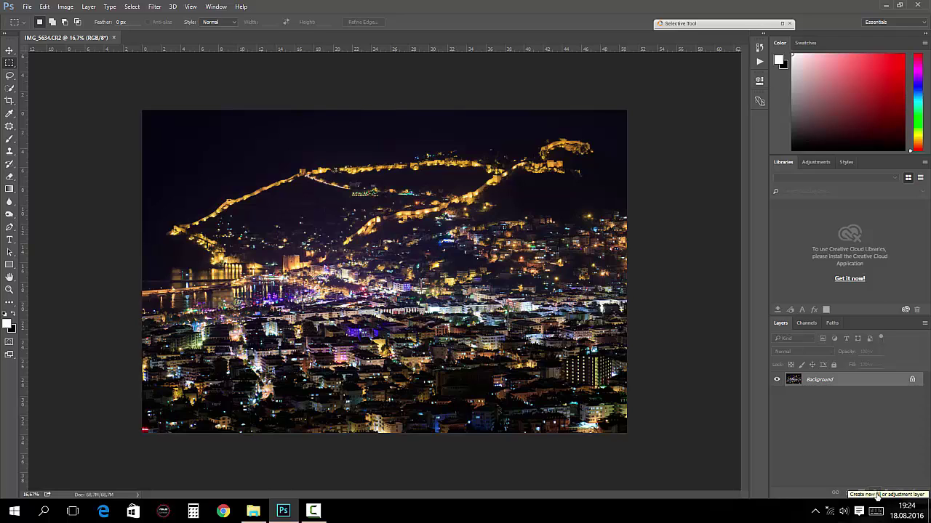
left_click(878, 496)
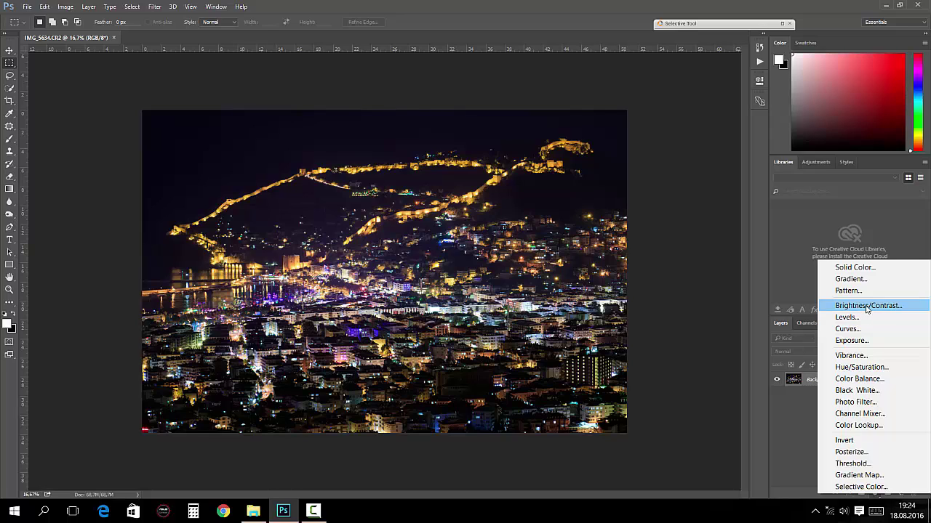
left_click(787, 417)
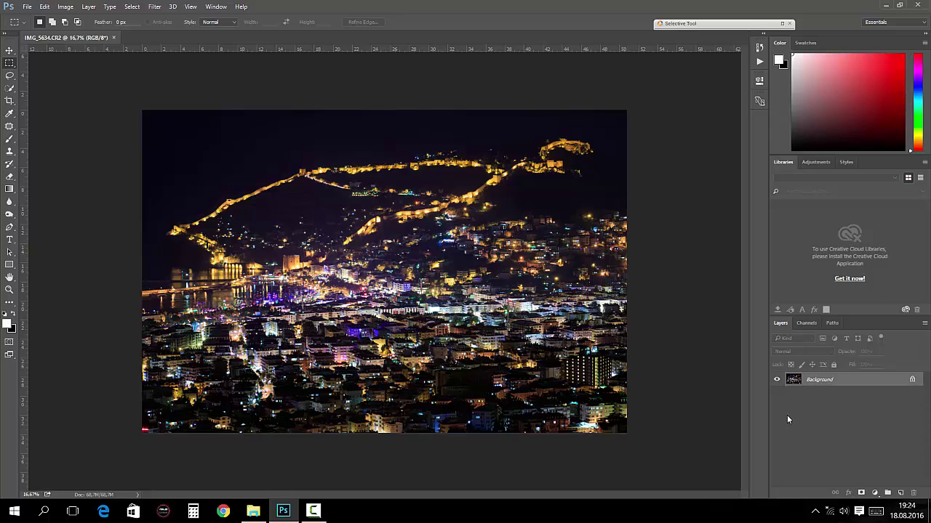
Duplicate the Background to Layer 1 and open it in Color Efex Pro 4
key("ctrl+j")
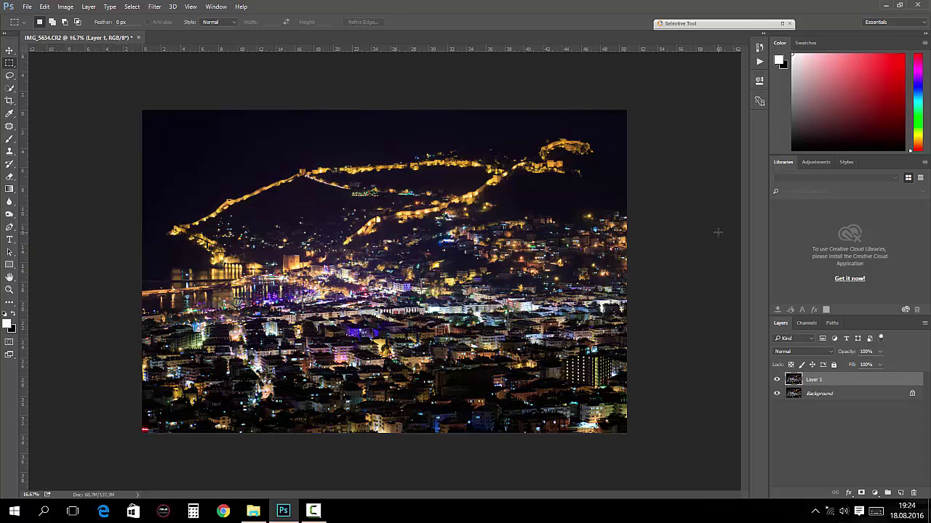
left_click(783, 24)
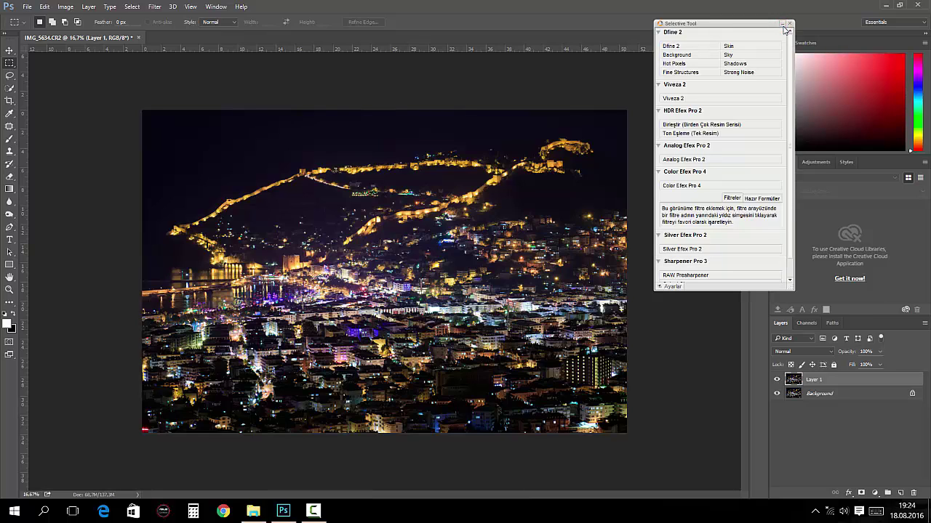
left_click(667, 188)
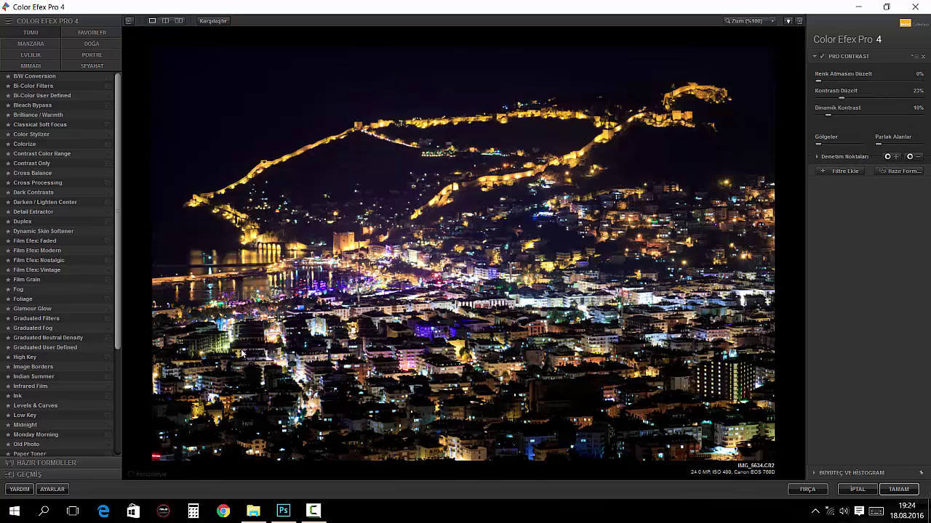
Bring up the HAZIR FORMÜLLER preset thumbnails in Color Efex Pro 4
left_click(56, 462)
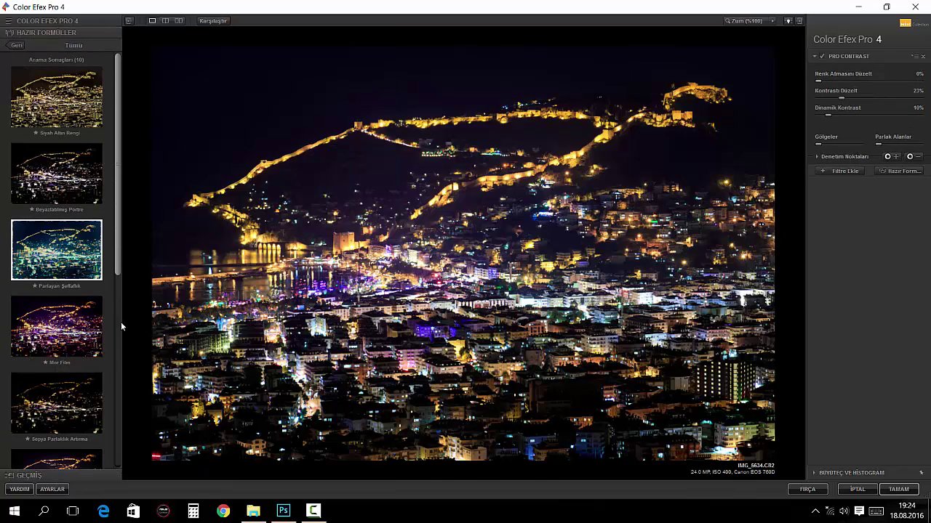
left_click(55, 22)
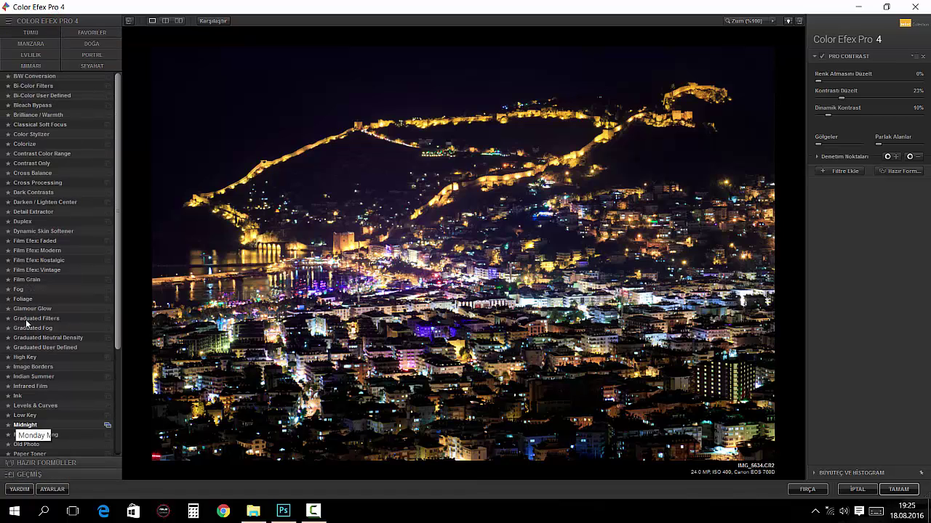
left_click(38, 463)
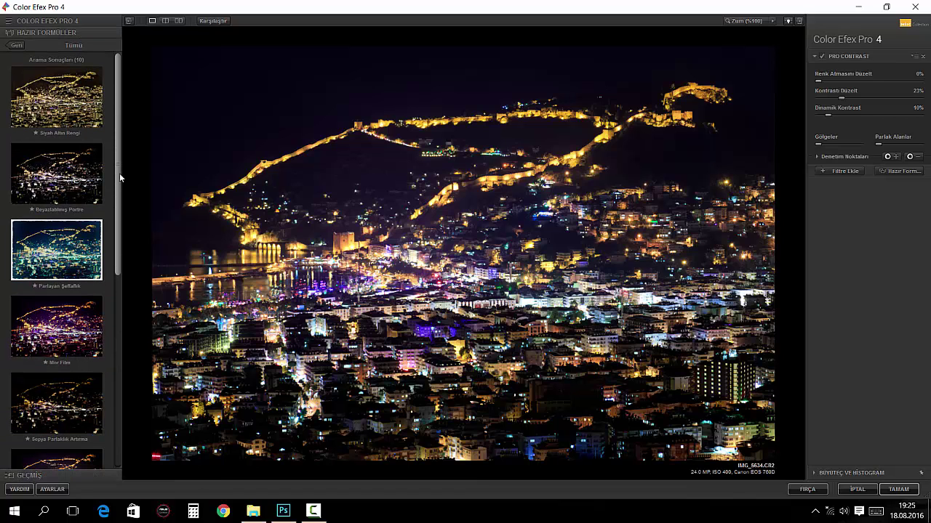
mouse_move(119, 173)
left_mouse_down()
mouse_move(119, 210)
mouse_move(120, 153)
left_mouse_up()
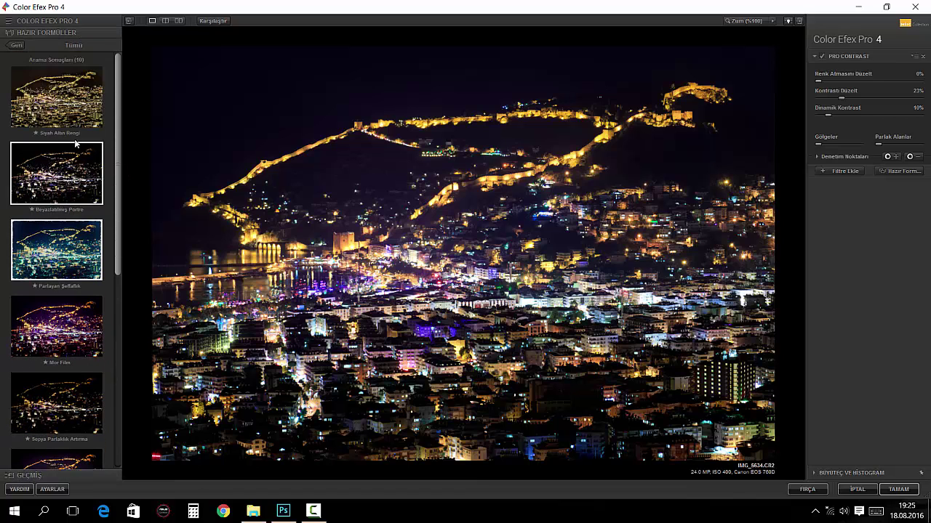
Try the Siyah Altın Rengi, Beyazlatılmış Portre, Parlayan Şeffaflık, Mor Film and Sepya Parlaklık Artırma presets
left_click(53, 120)
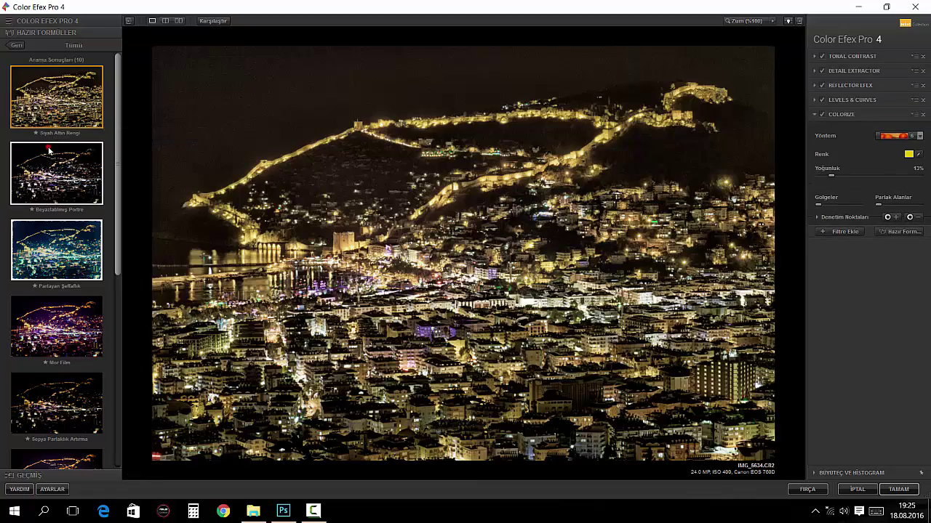
left_click(49, 150)
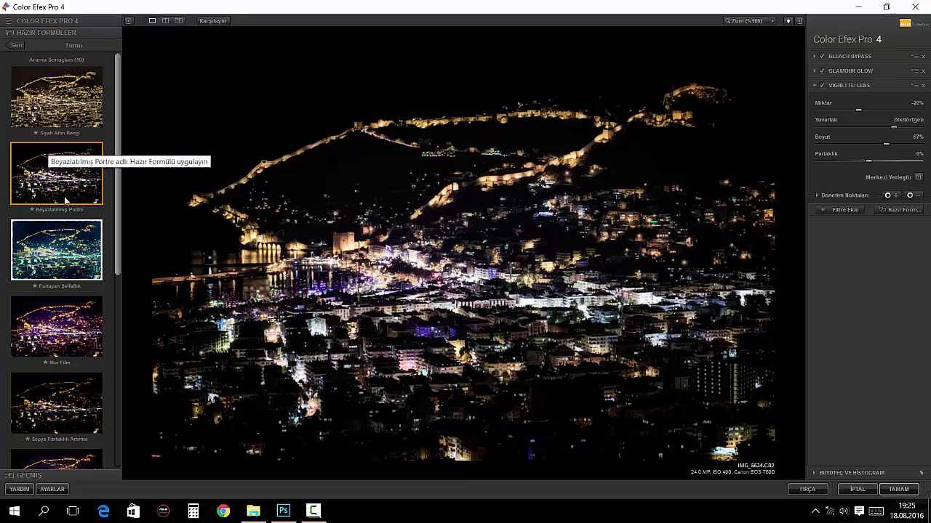
left_click(76, 261)
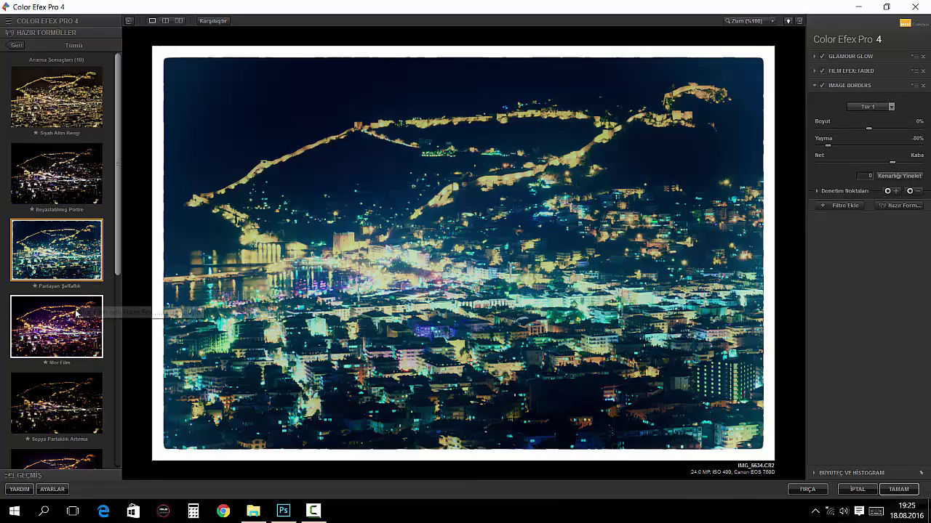
left_click(75, 313)
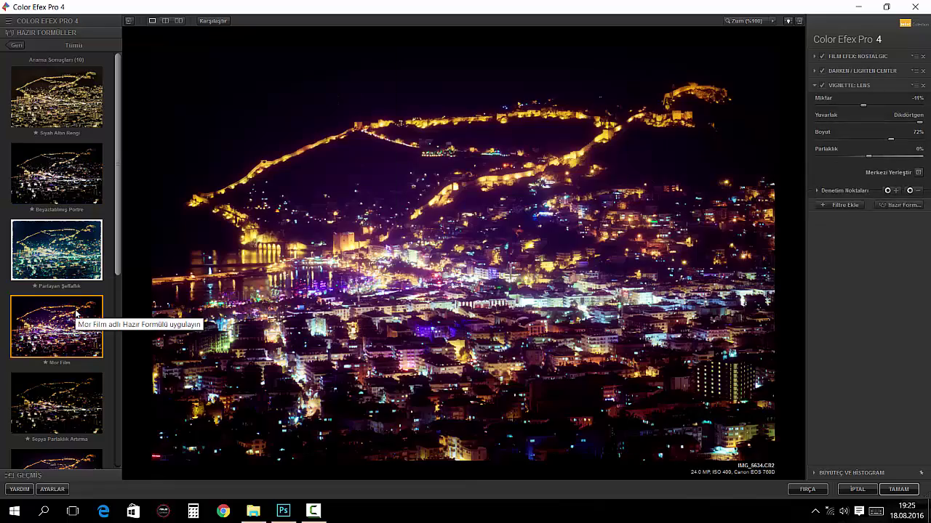
scroll(75, 313, "down", 1)
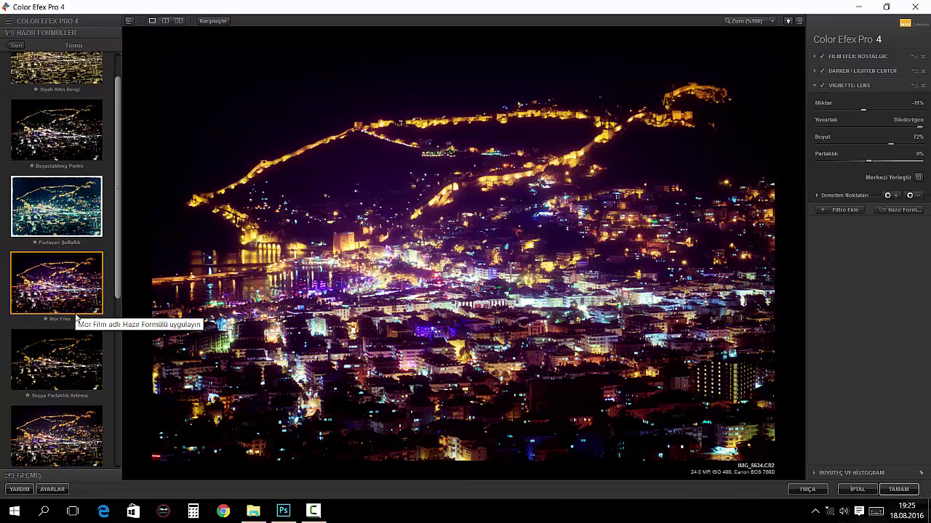
left_click(64, 351)
Try Yumuşak Manzara, Yumuşak ve Grenli, Süper Çapraz Pop and Eski Doygunluk, ending on Sıcak Gün Batımı
scroll(64, 352, "down", 1)
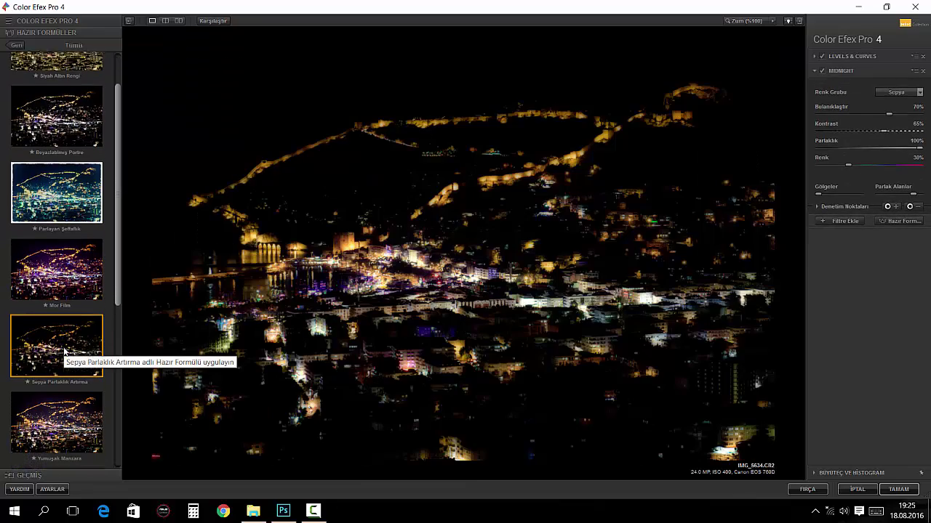
scroll(64, 351, "down", 2)
left_click(64, 351)
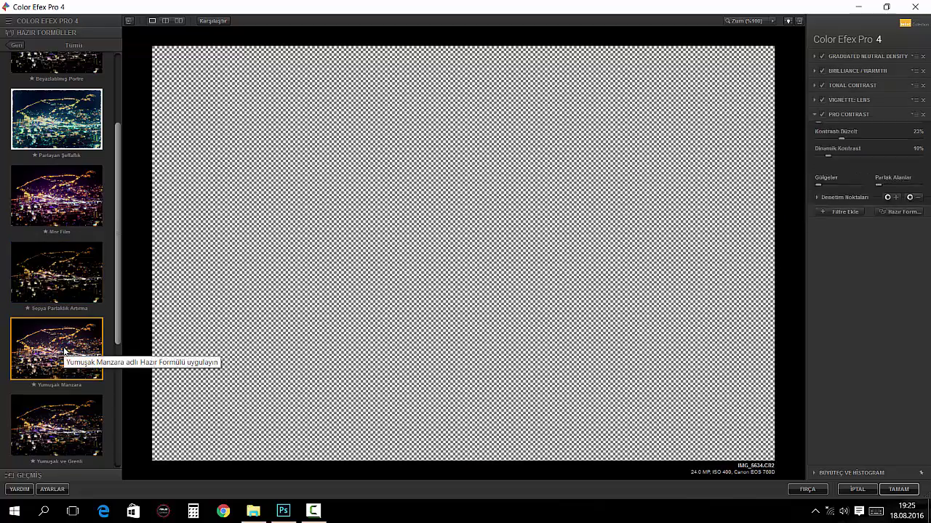
left_click(68, 418)
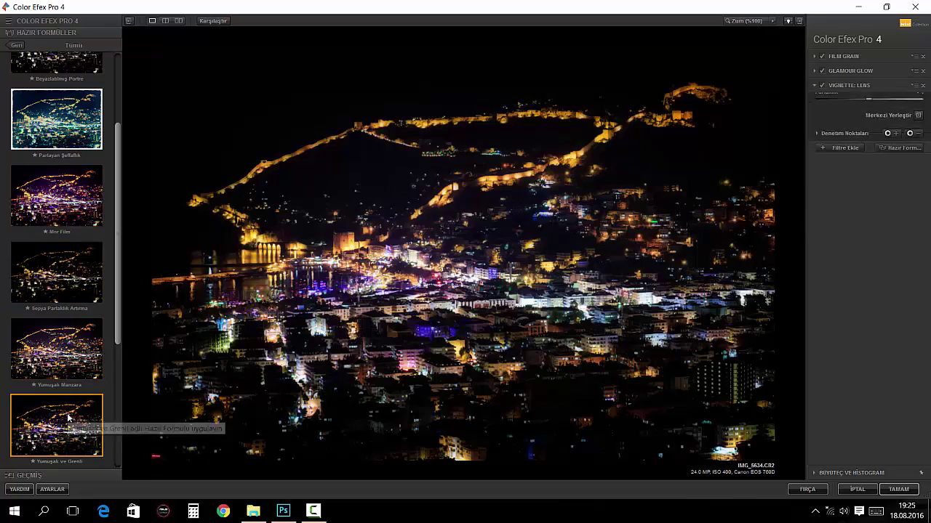
scroll(65, 396, "down", 2)
scroll(64, 367, "down", 2)
scroll(62, 342, "down", 2)
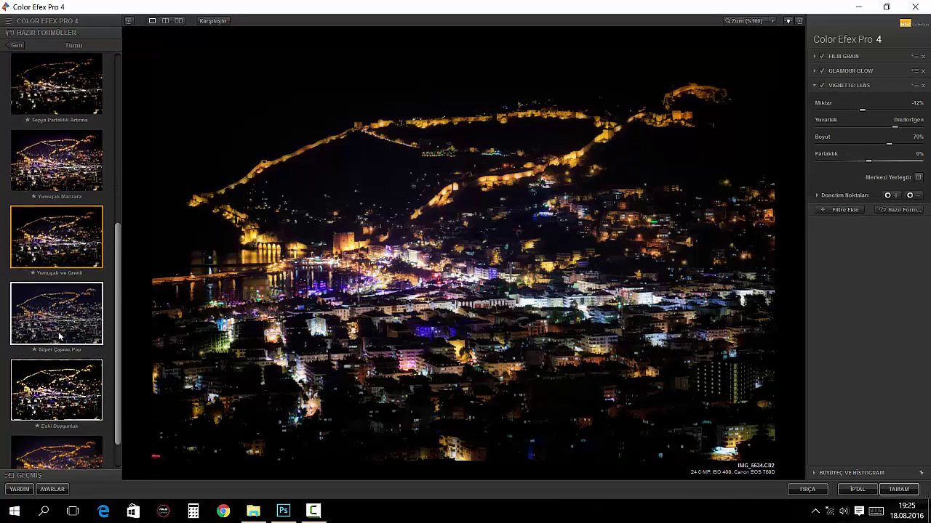
left_click(62, 330)
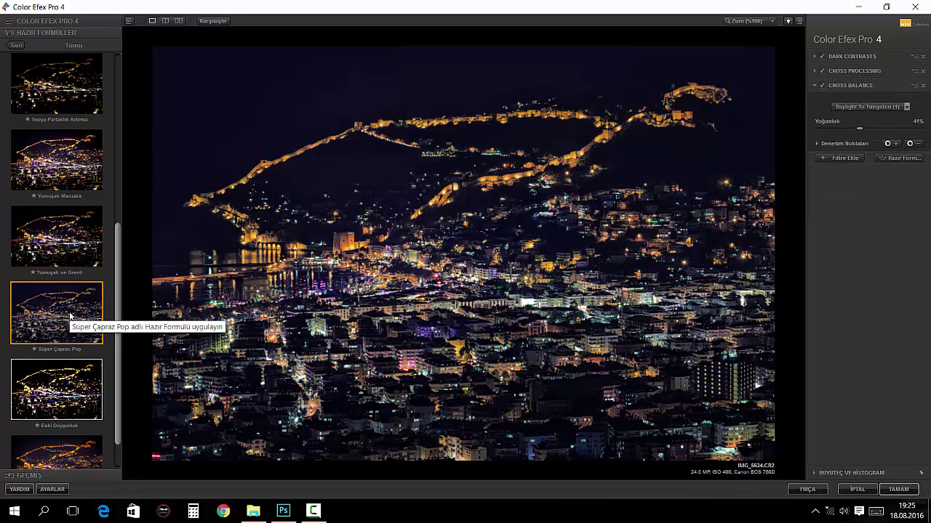
left_click(77, 399)
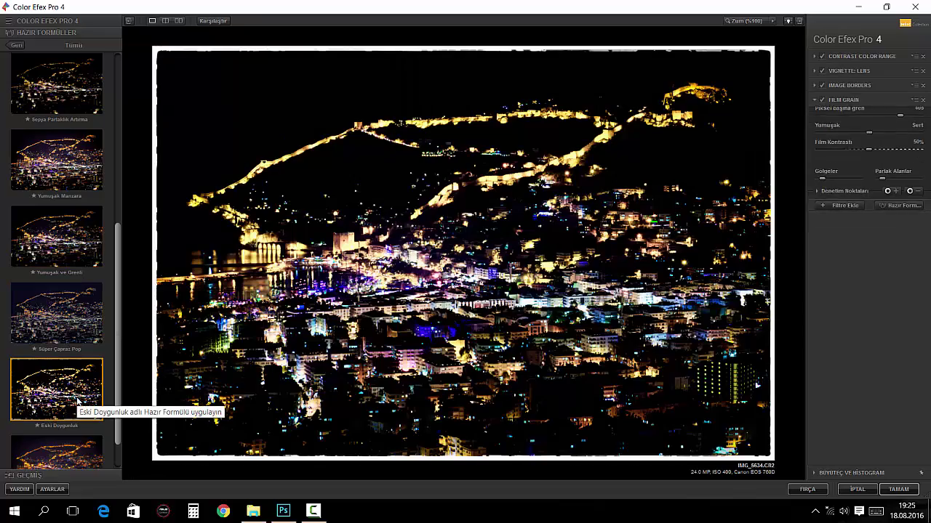
scroll(77, 399, "down", 2)
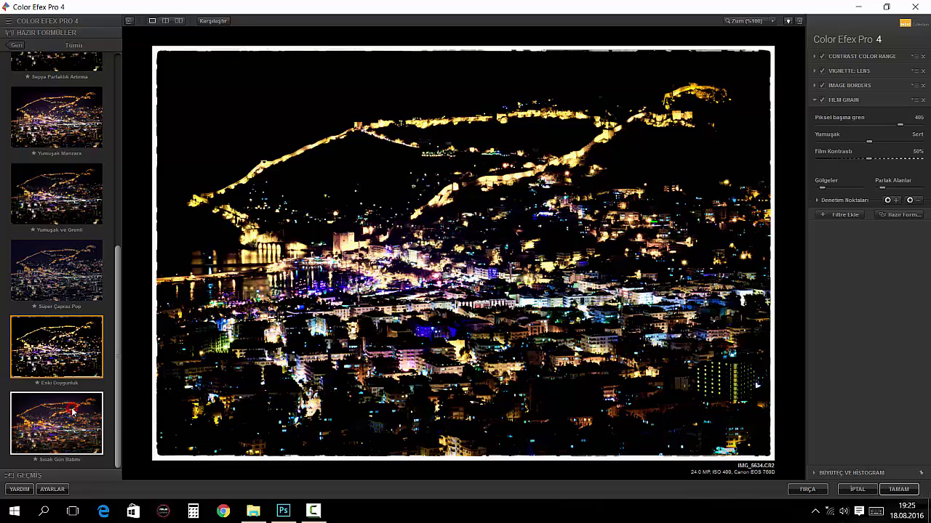
left_click(72, 412)
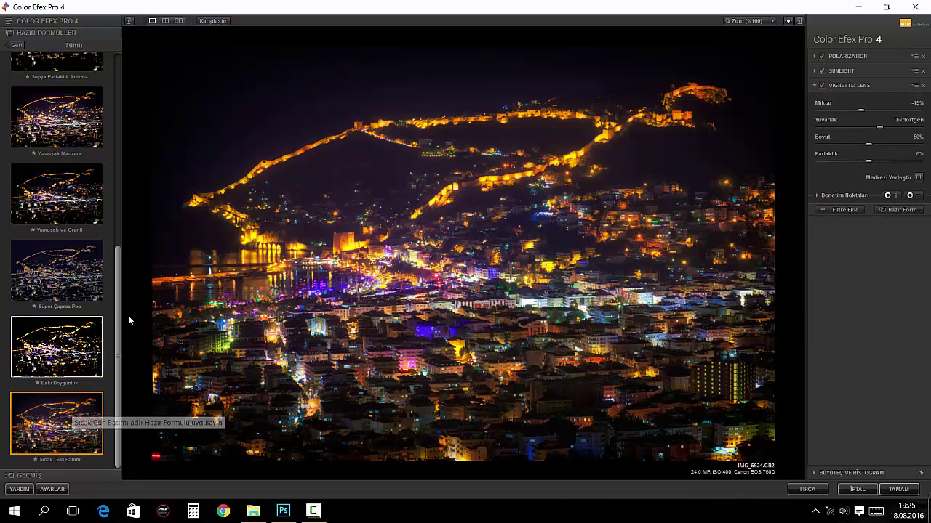
Toggle the Sunlight filter off and on to compare, then reload the Yumuşak Manzara preset
left_click(119, 304)
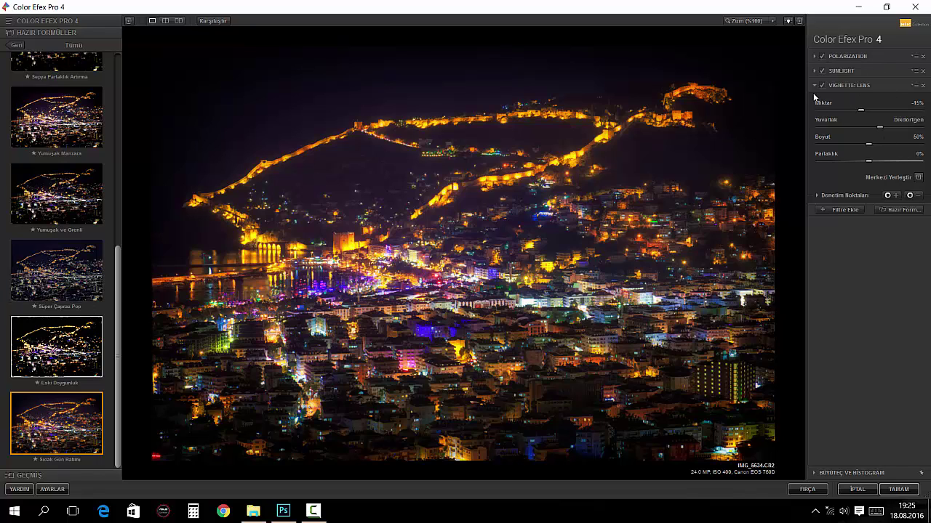
left_click(822, 70)
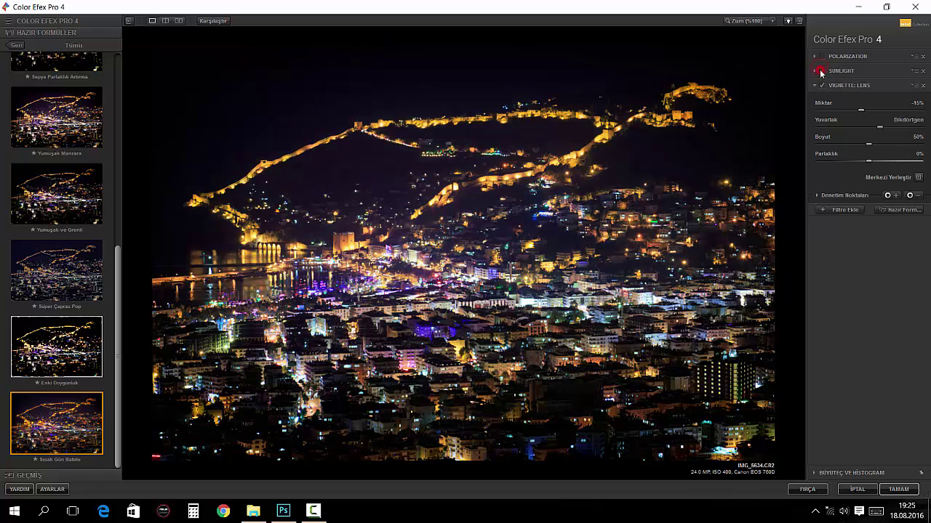
left_click(821, 70)
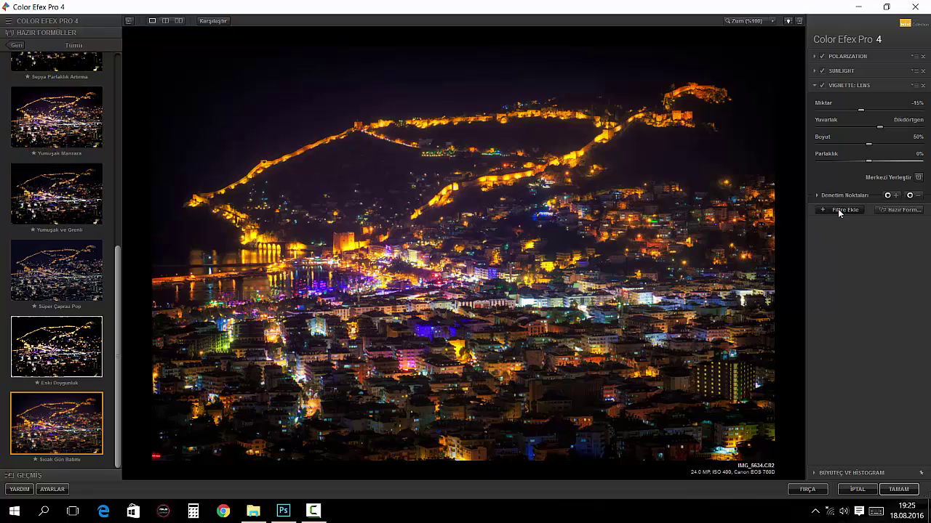
left_click(48, 133)
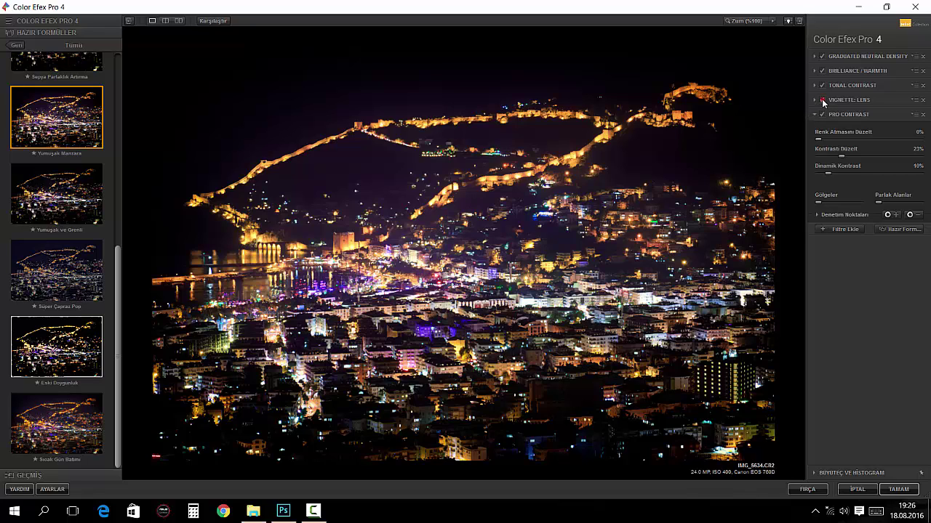
Switch off Vignette: Lens, Graduated Neutral Density, Tonal Contrast and Pro Contrast to compare their effects
left_click(822, 101)
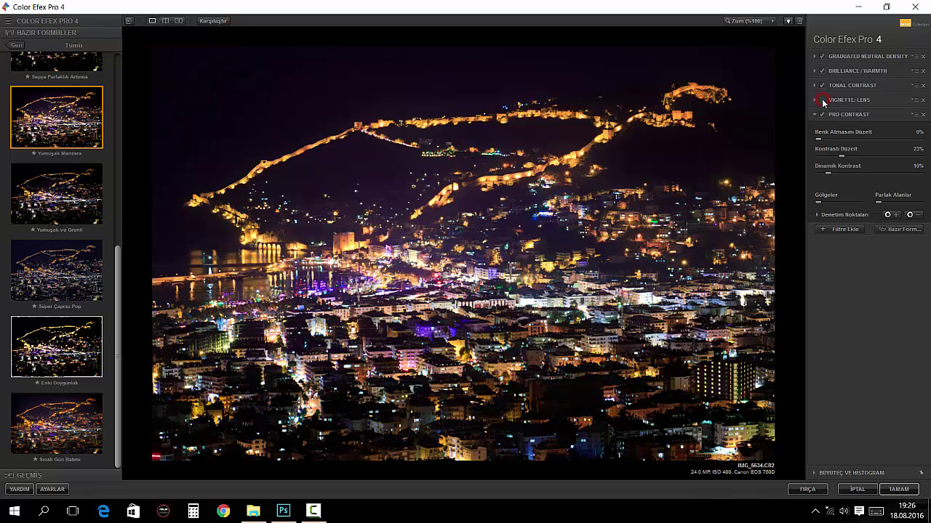
left_click(823, 58)
left_click(822, 86)
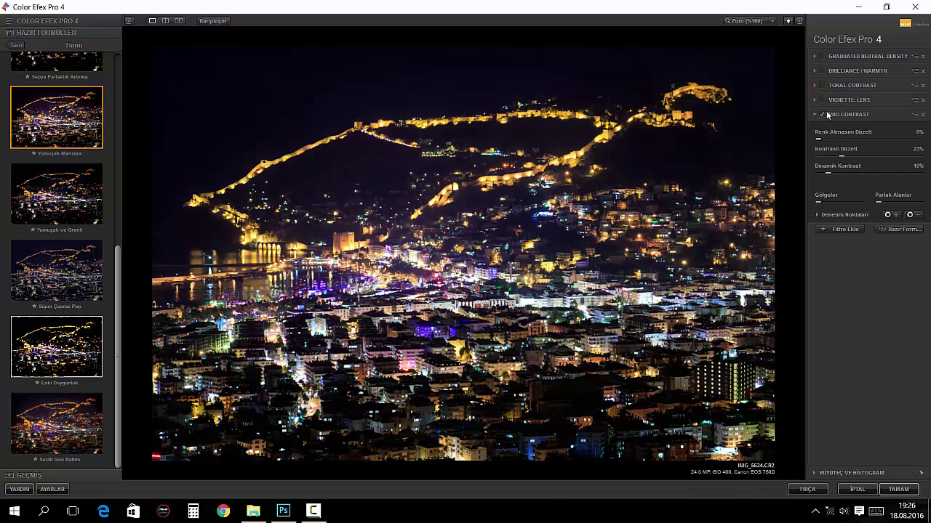
left_click(823, 115)
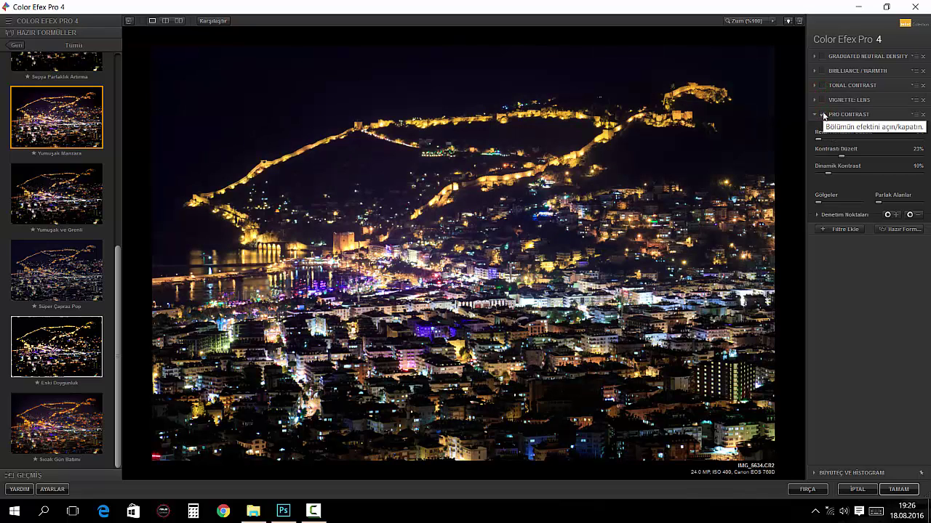
Delete Vignette: Lens, Tonal Contrast, Brilliance / Warmth and Graduated Neutral Density, and add an empty slot
left_click(922, 100)
left_click(923, 85)
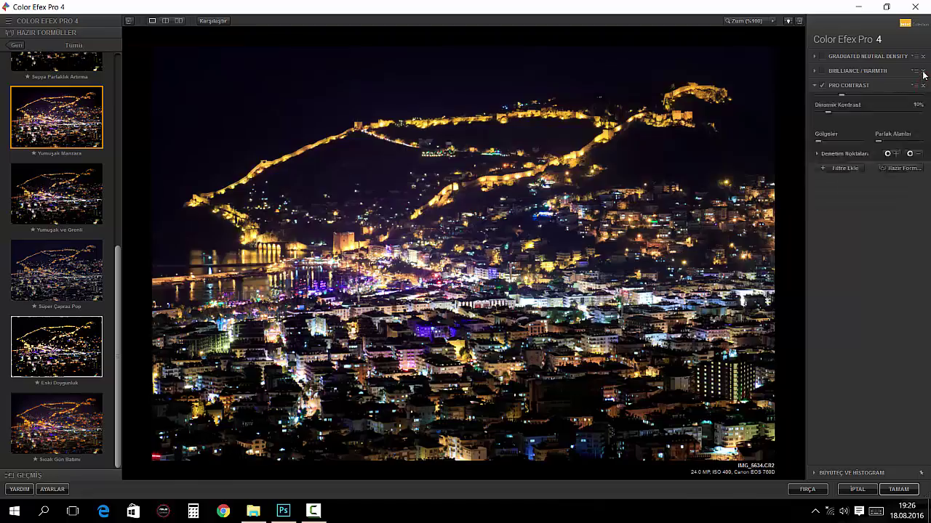
left_click(923, 71)
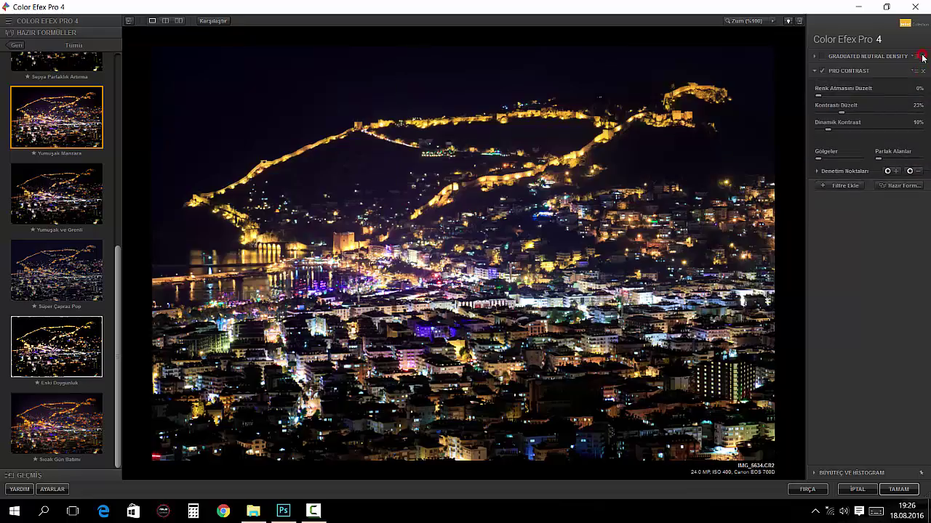
left_click(922, 56)
left_click(860, 170)
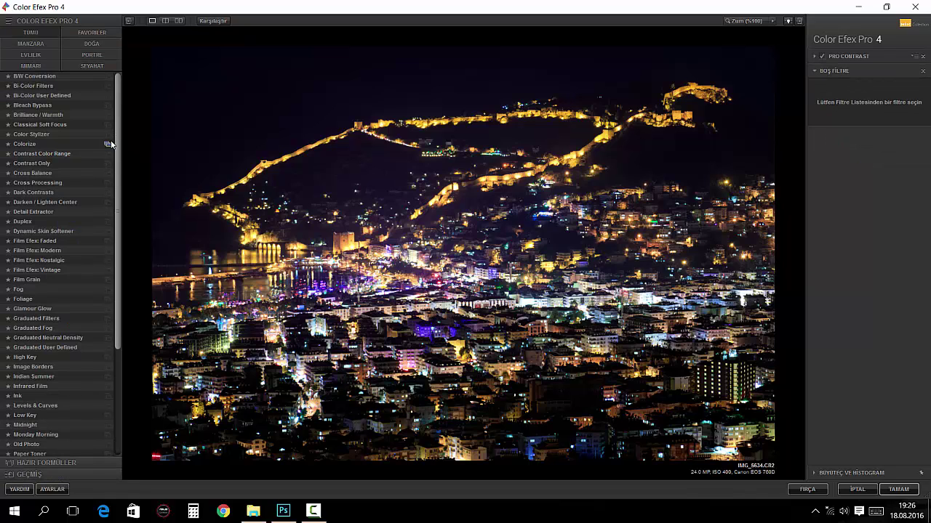
Try Detail Extractor, Film Efex: Modern and Indian Summer as the second filter
left_click_drag(120, 108, 120, 145)
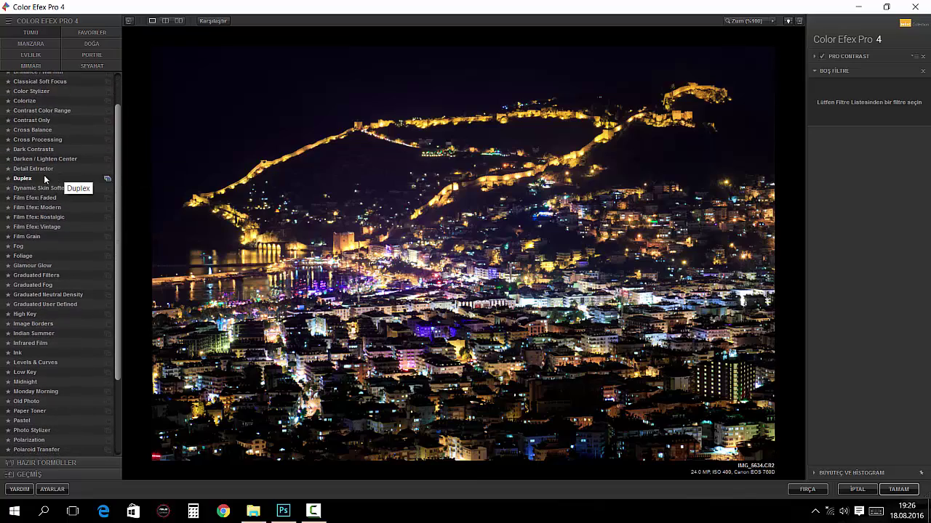
left_click(41, 169)
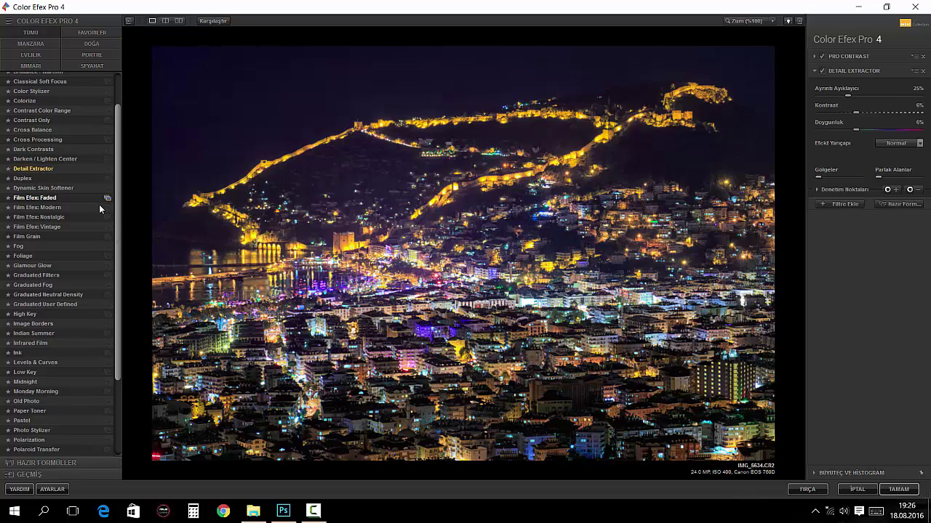
left_click(43, 208)
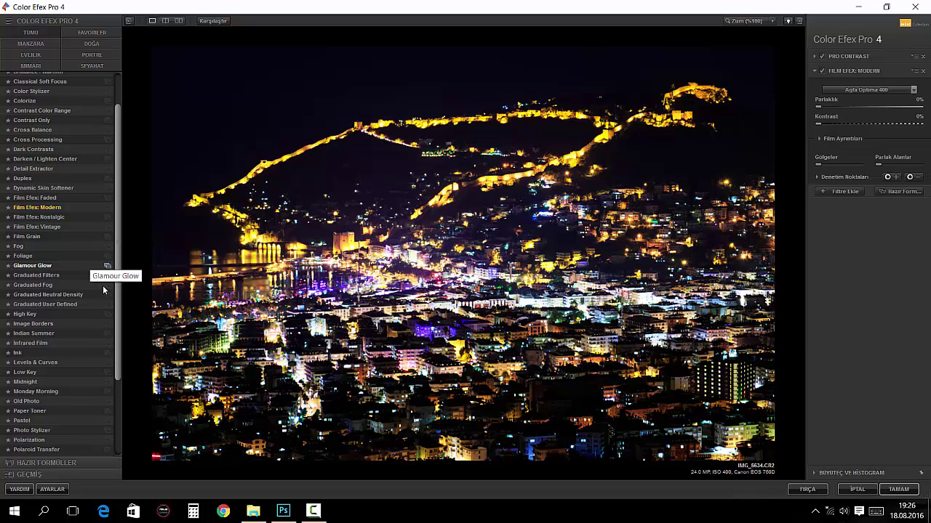
scroll(117, 272, "down", 3)
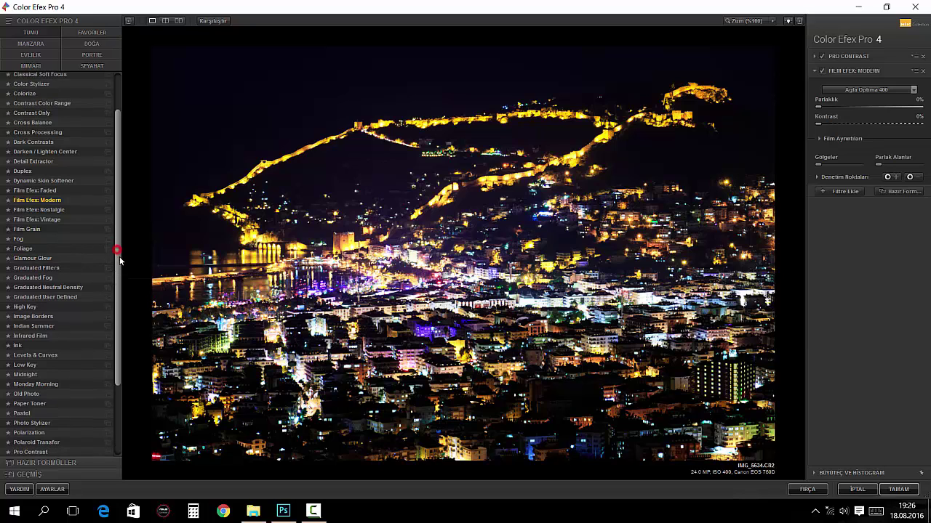
left_click_drag(118, 291, 117, 318)
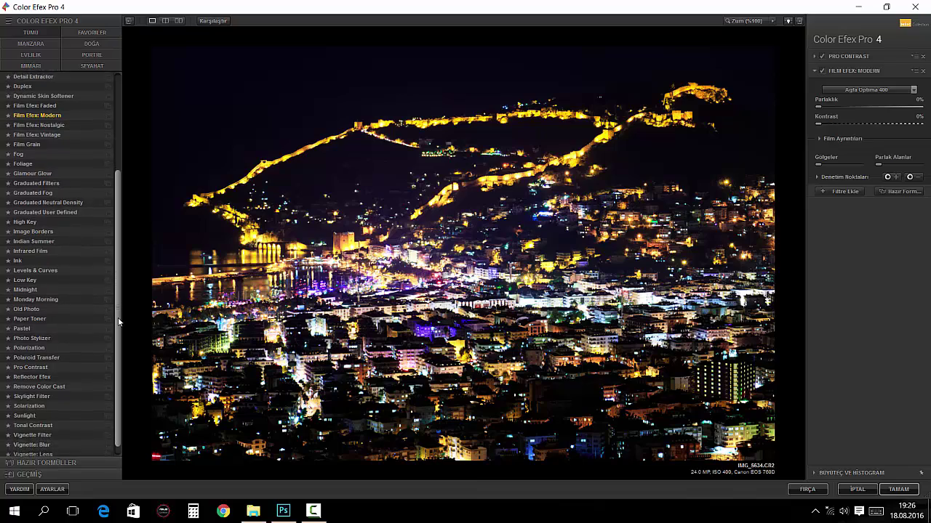
left_click(54, 234)
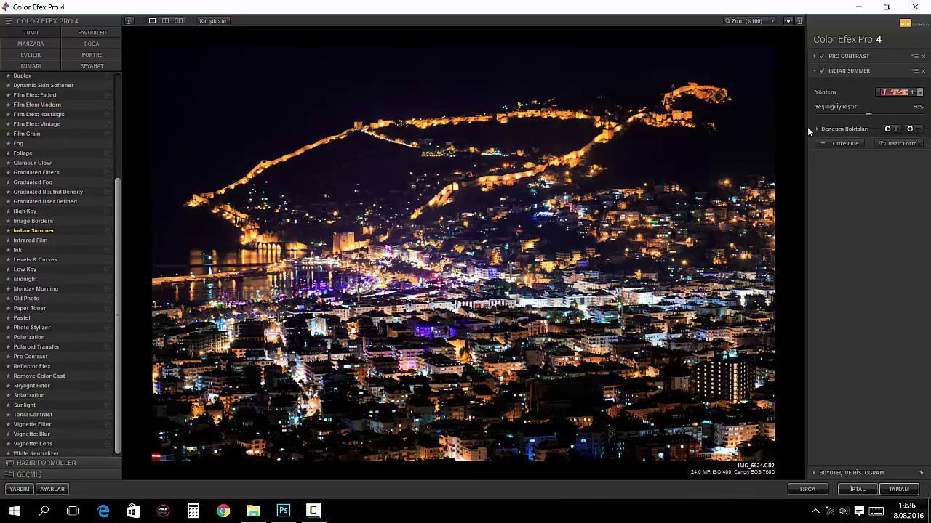
Test Indian Summer methods 3 and 2, then settle on White Neutralizer instead
left_click(891, 93)
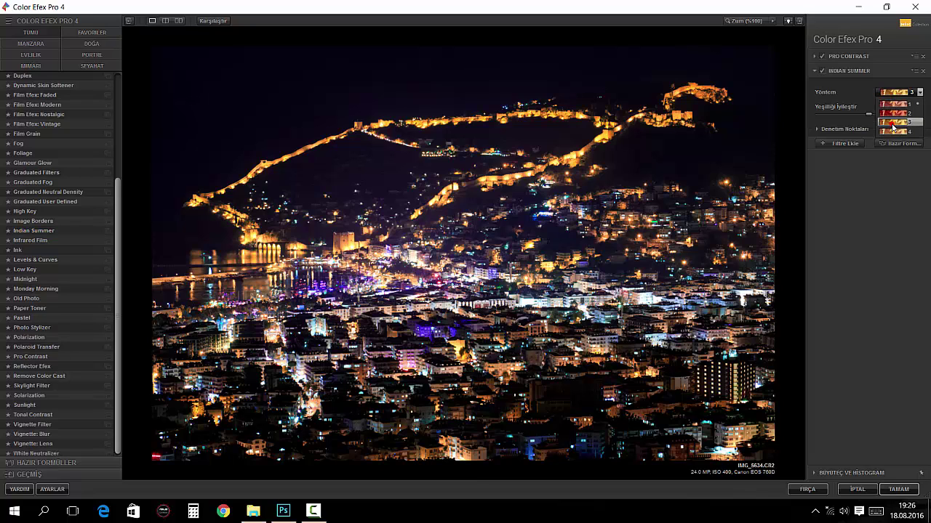
left_click(894, 122)
left_click(893, 92)
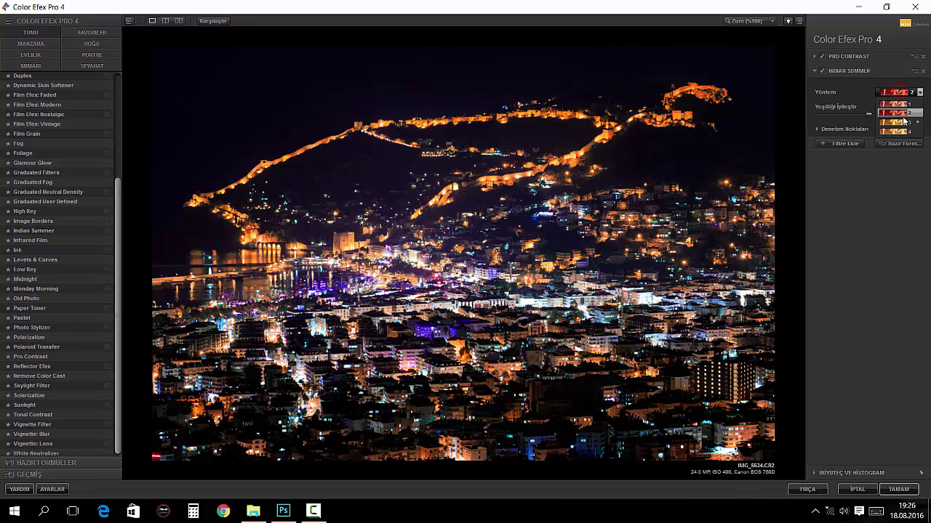
left_click(901, 115)
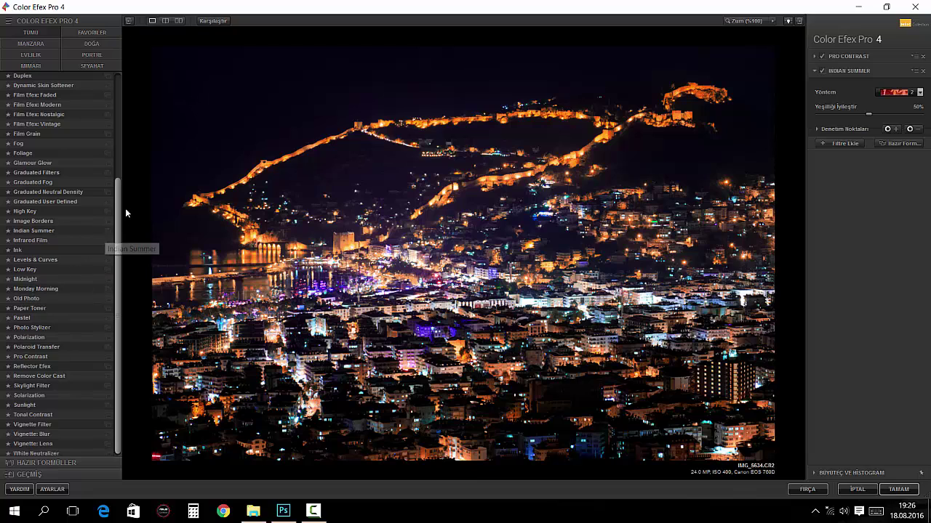
left_click_drag(116, 212, 117, 245)
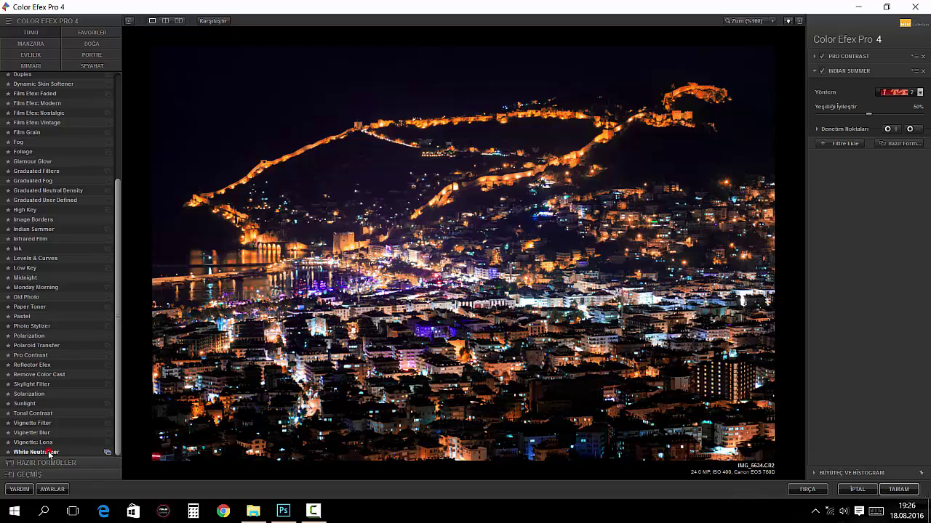
left_click(38, 452)
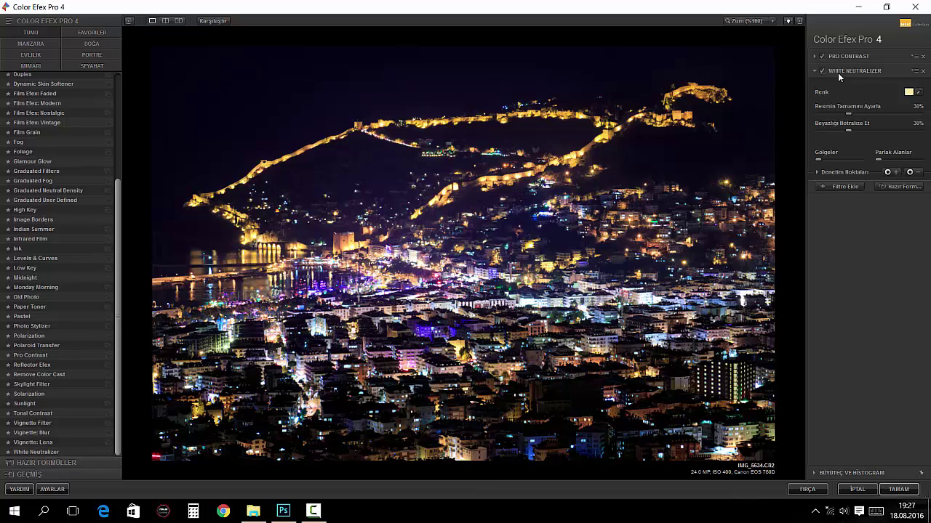
Confirm Color Efex with TAMAM, then send the image to Silver Efex Pro 2
left_click(891, 489)
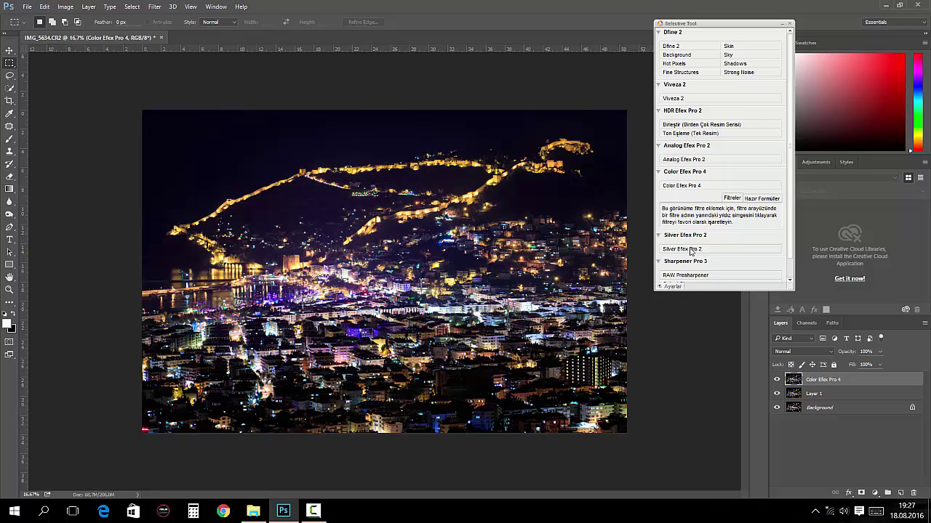
left_click(683, 249)
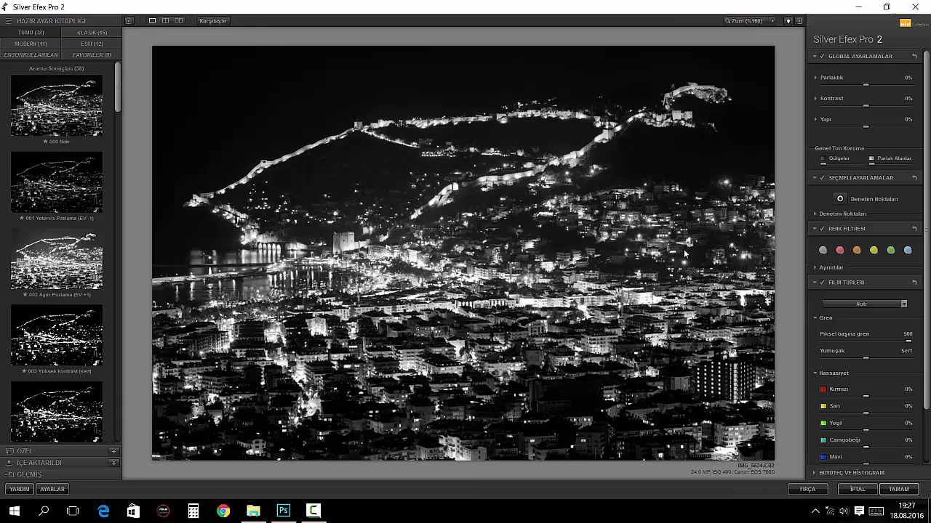
Preview Silver Efex presets 000 Nötr through 005 Yüksek Yapı
left_click(117, 93)
left_click(67, 100)
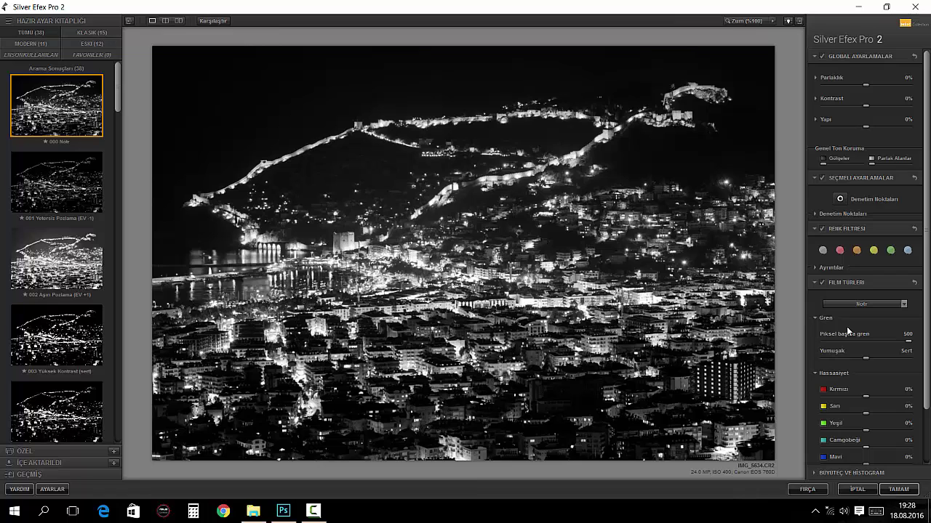
left_click(76, 201)
key("Down")
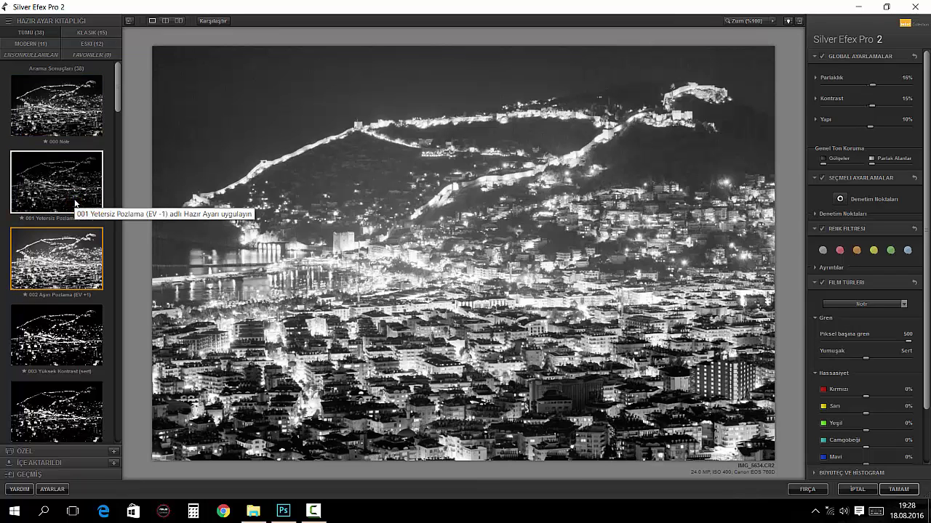
key("Down")
key("Down")
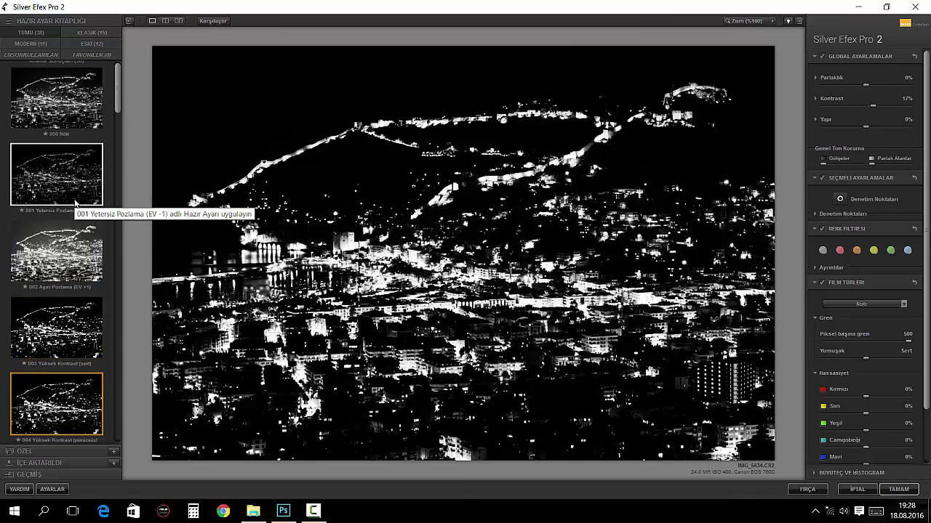
key("Down")
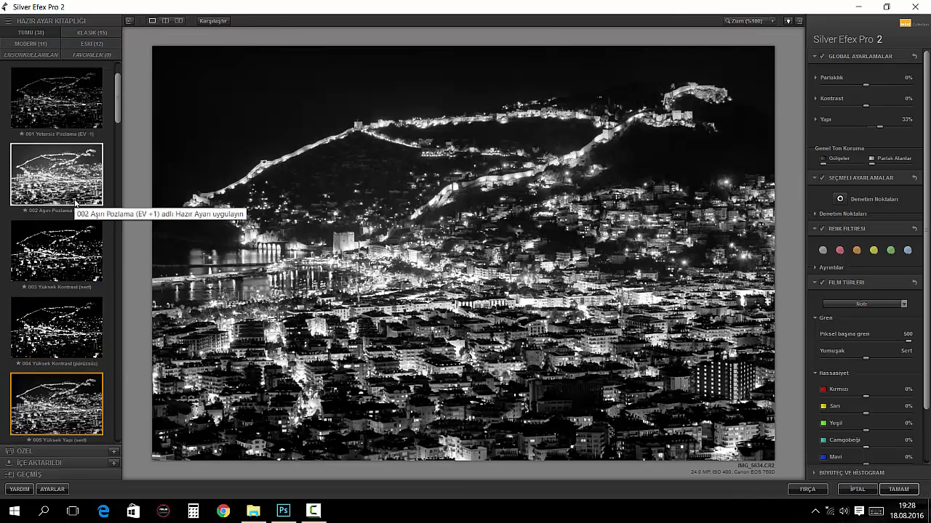
Step through presets 006 to 014 and beyond, previewing each look
key("Down")
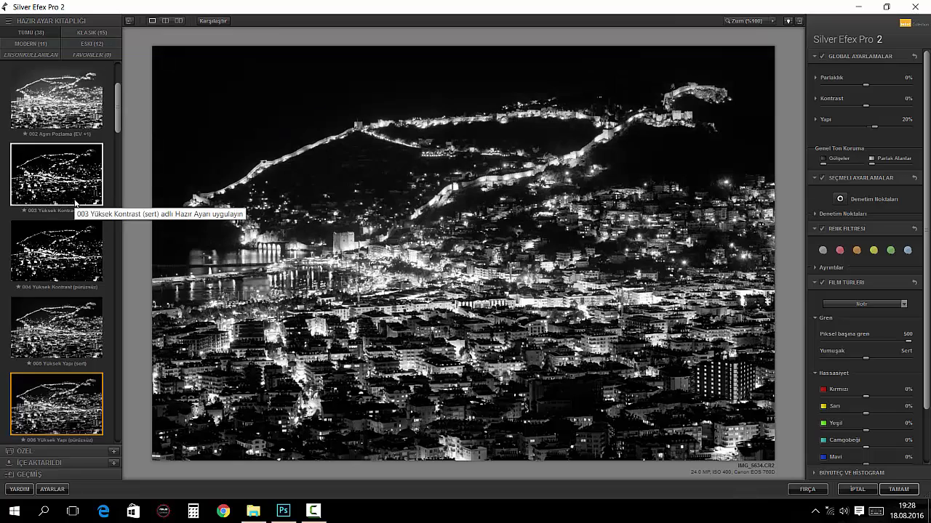
key("Down")
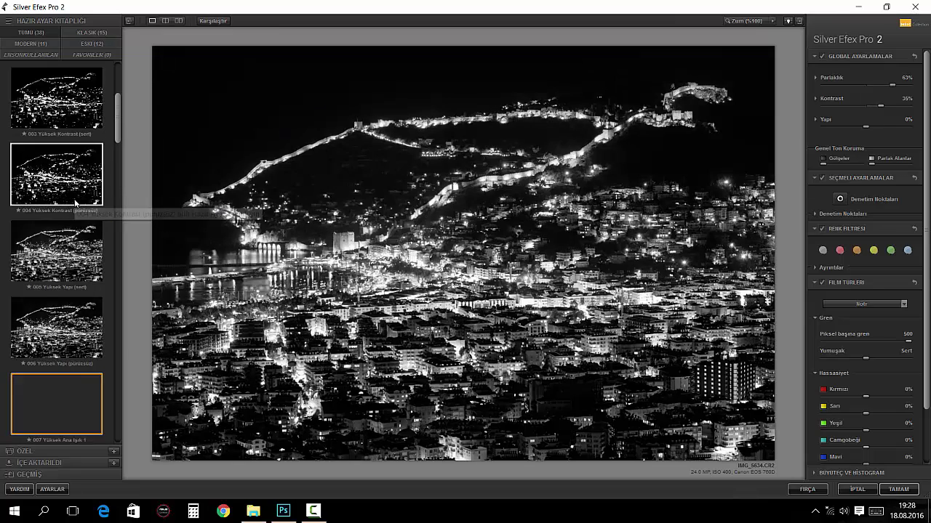
key("Down")
key("Down")
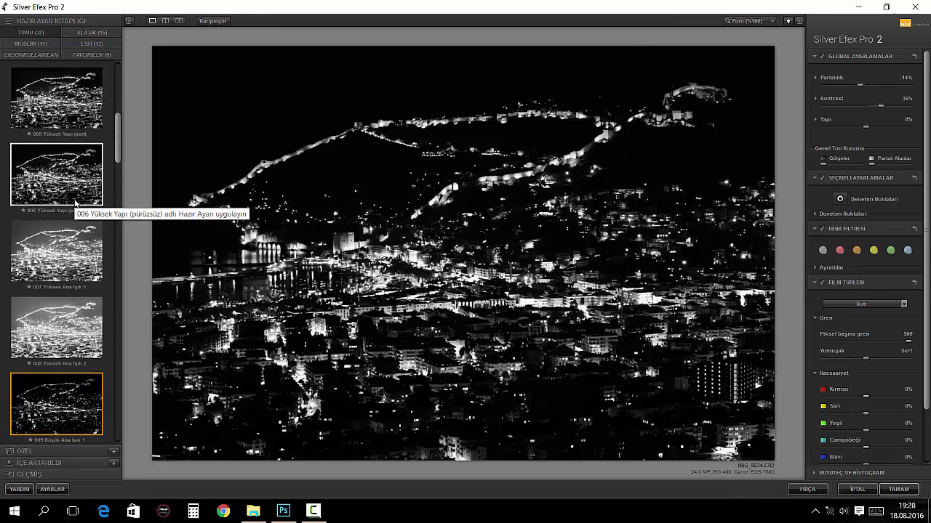
key("Down")
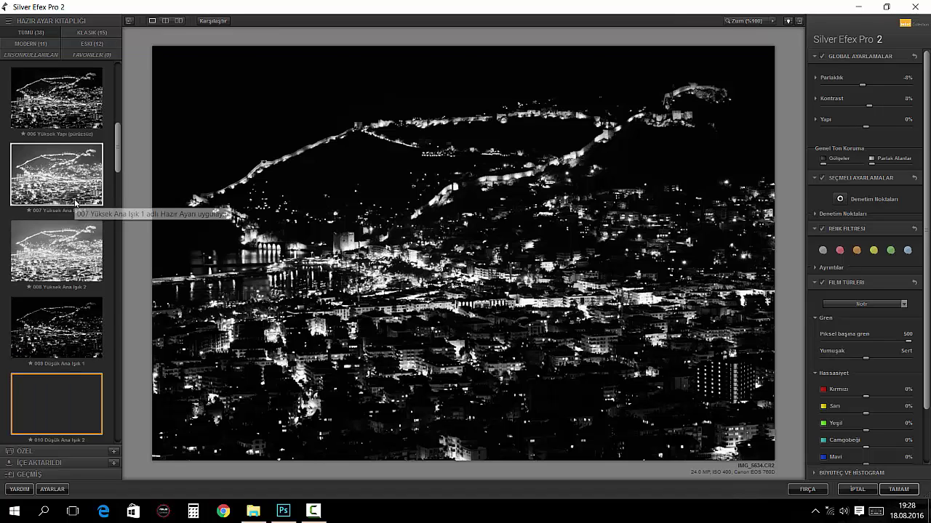
key("Down")
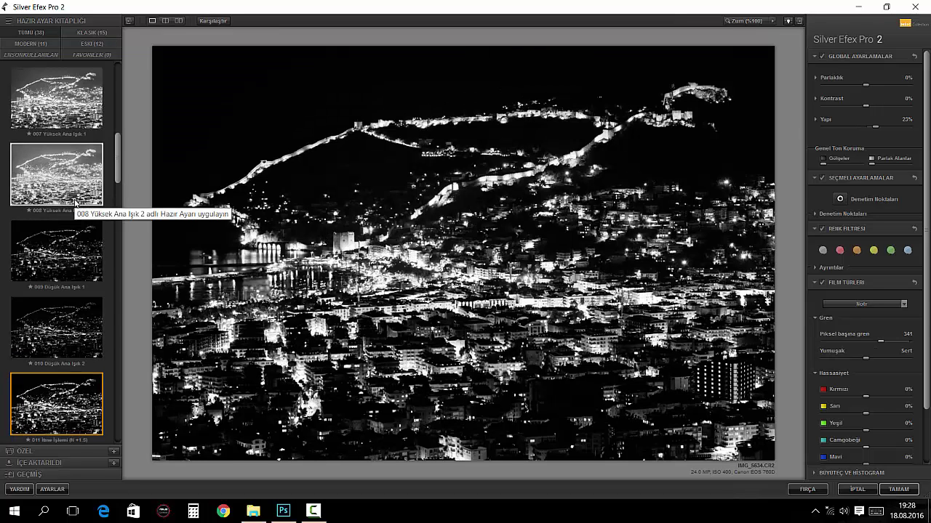
key("Down")
key("Down")
key("Down")
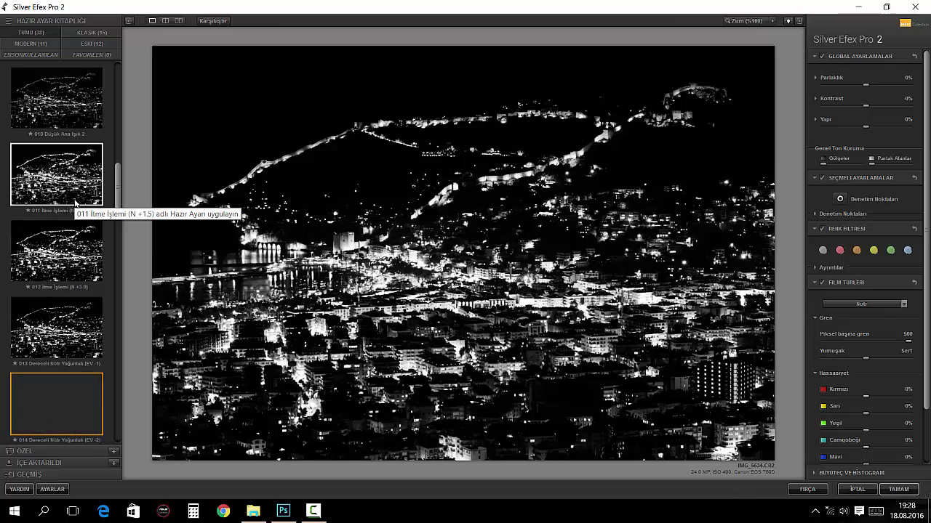
key("Down")
key("Down")
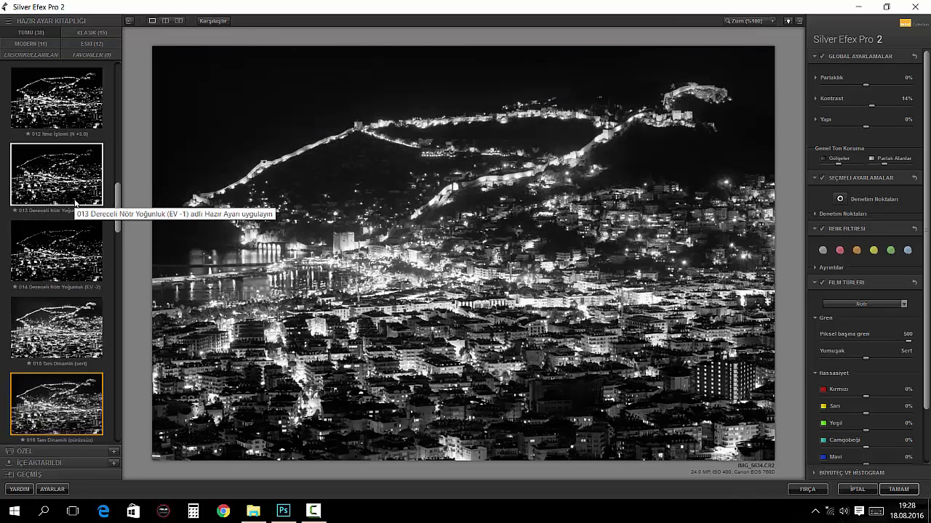
key("Down")
key("Down")
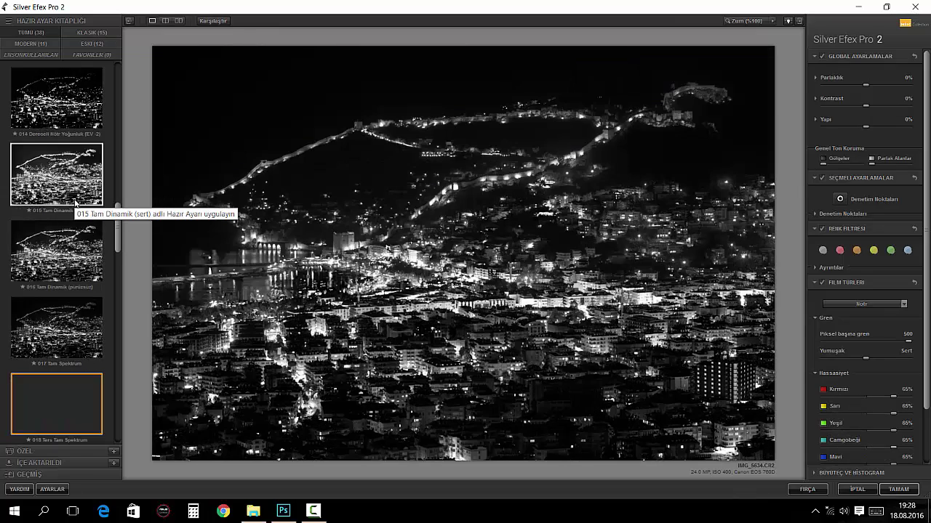
key("Up")
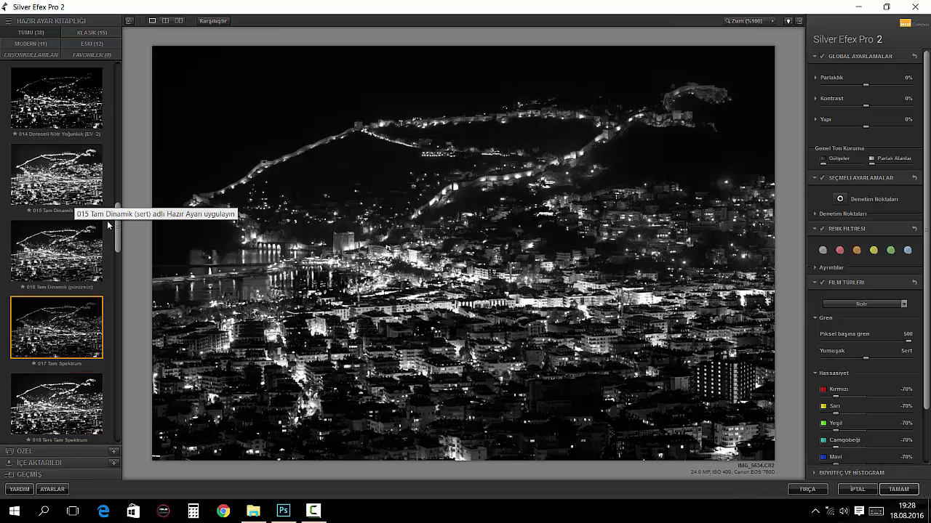
Try 018 Ters Tam Spektrum, then the 020 Güzel Sanatlar fine-art preset with white border
left_click_drag(117, 223, 116, 262)
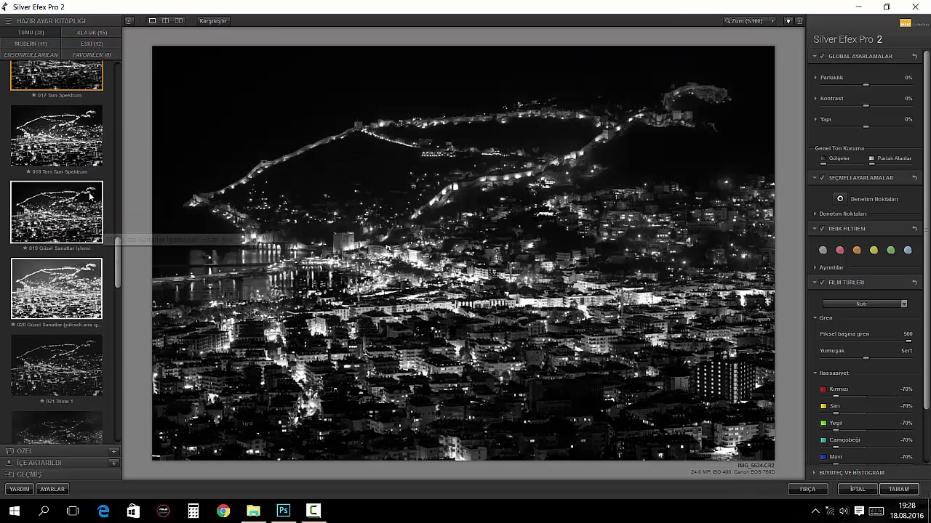
left_click(72, 149)
left_click(70, 190)
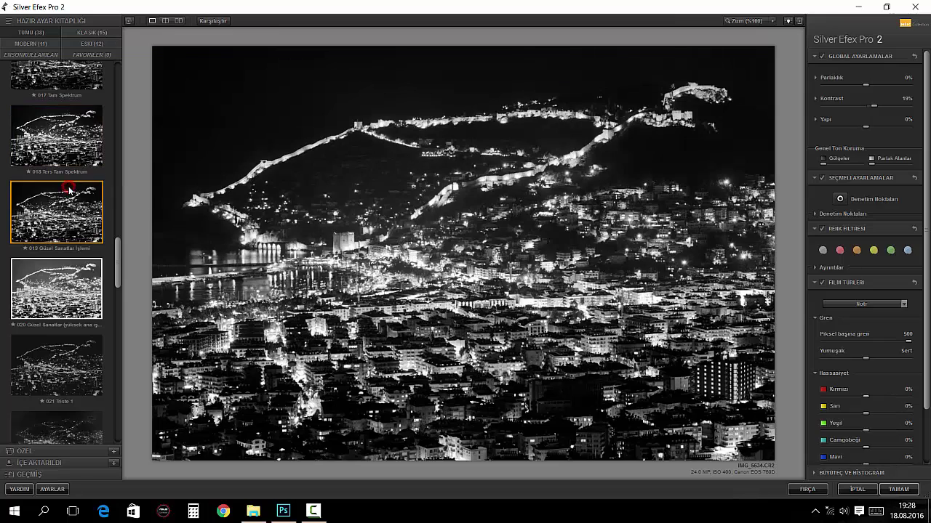
left_click(64, 281)
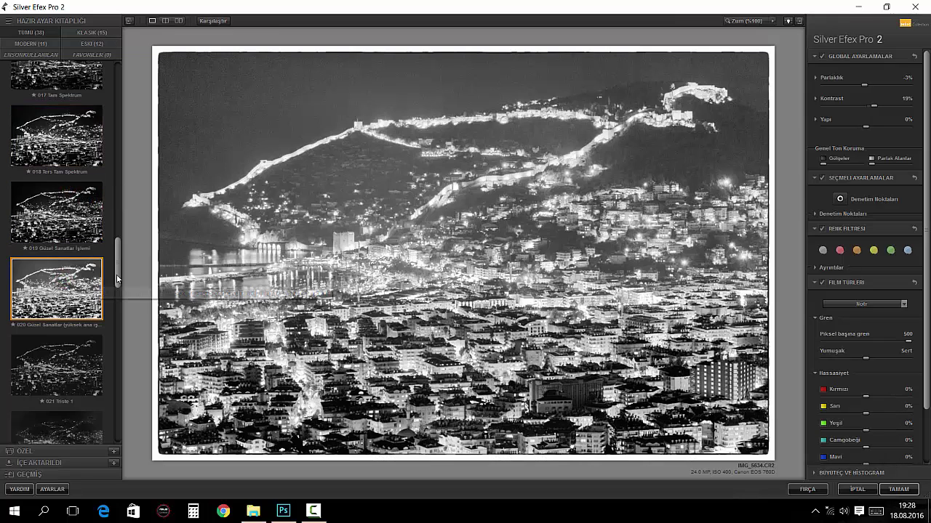
scroll(58, 284, "down", 1)
scroll(57, 283, "down", 2)
scroll(57, 283, "down", 2)
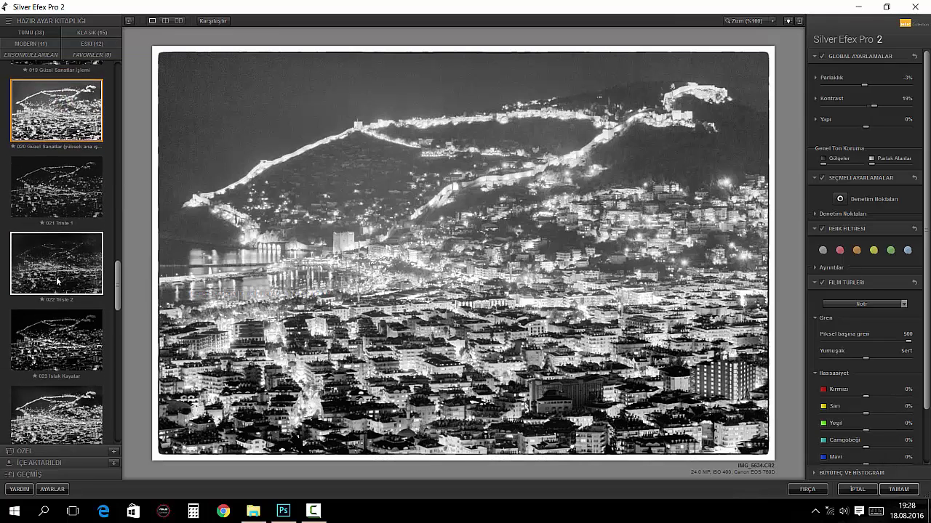
scroll(58, 279, "down", 1)
Apply 023 Islak Kayalar, test red, yellow, blue and green colour filters, then return to neutral
left_click(58, 278)
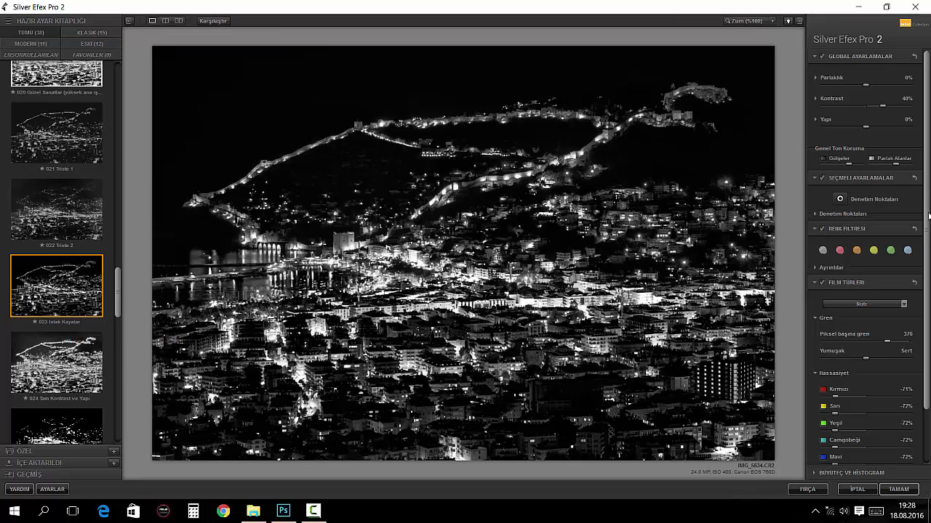
left_click(840, 252)
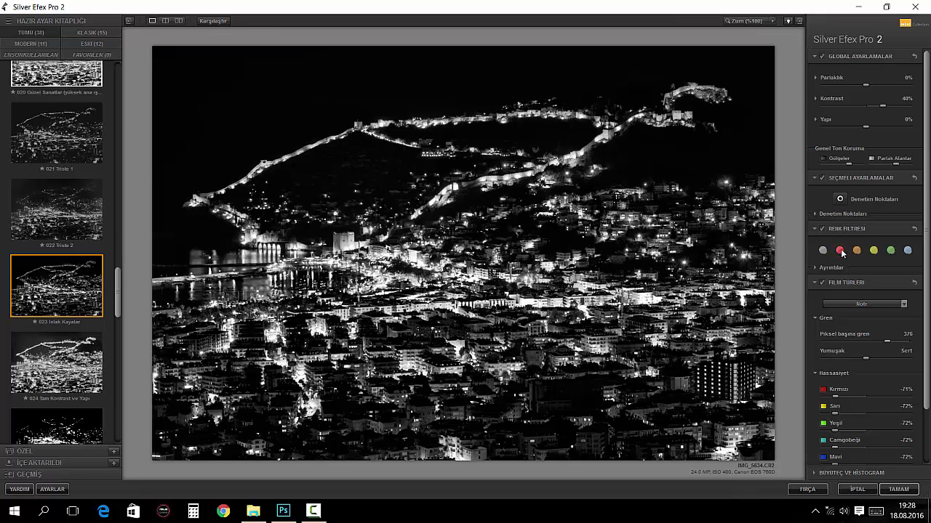
left_click(888, 251)
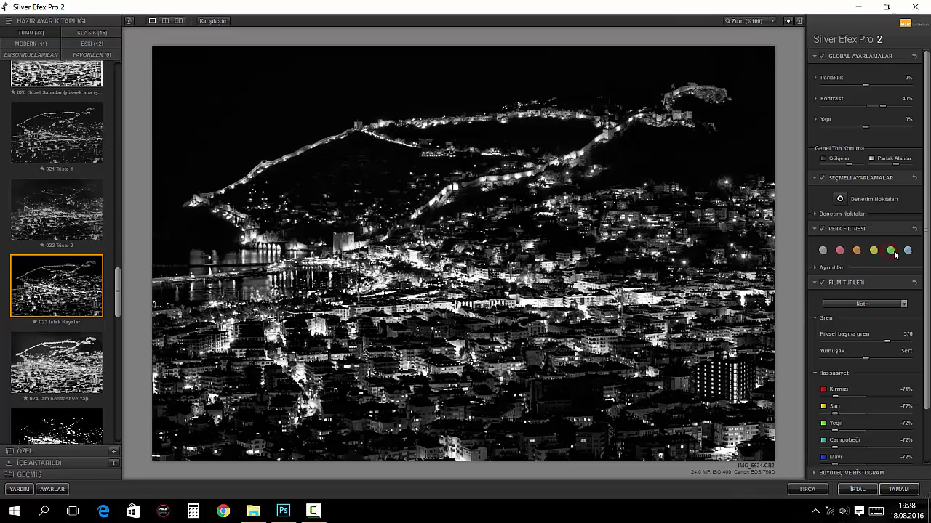
left_click(907, 252)
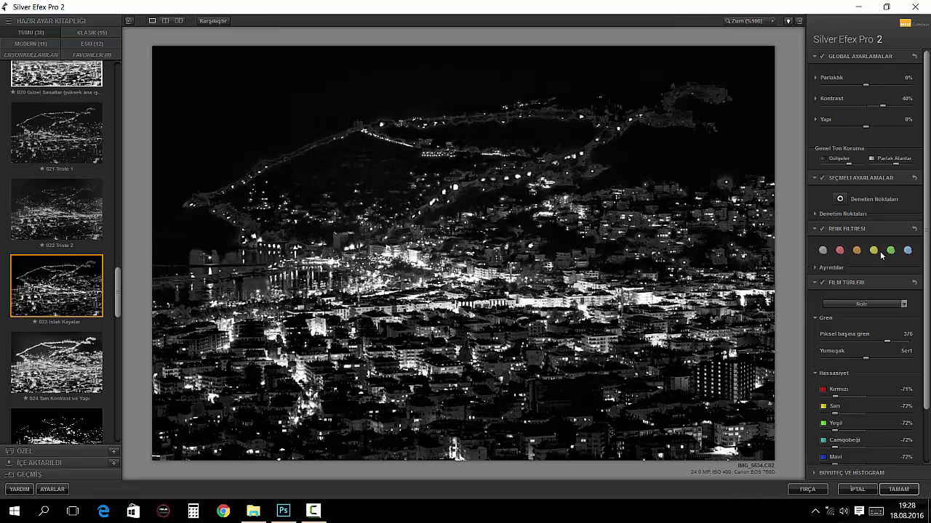
left_click(822, 251)
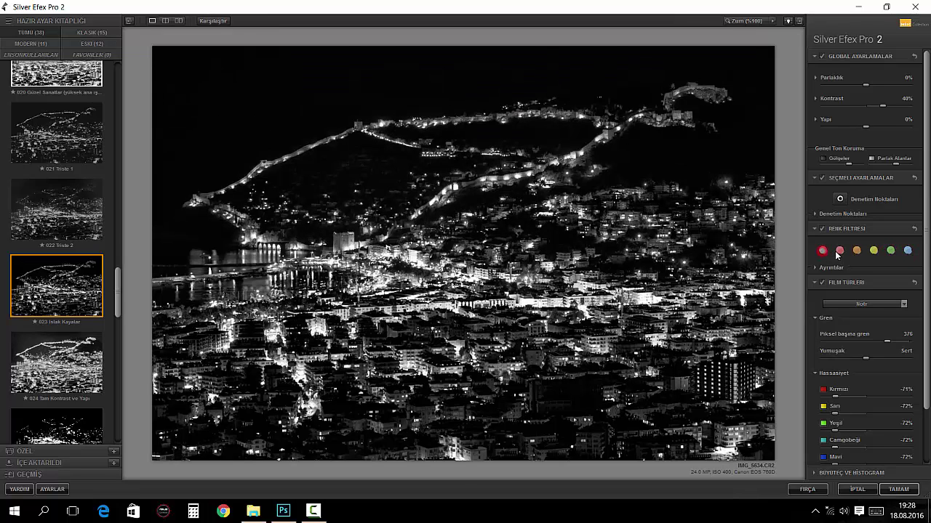
left_click(890, 251)
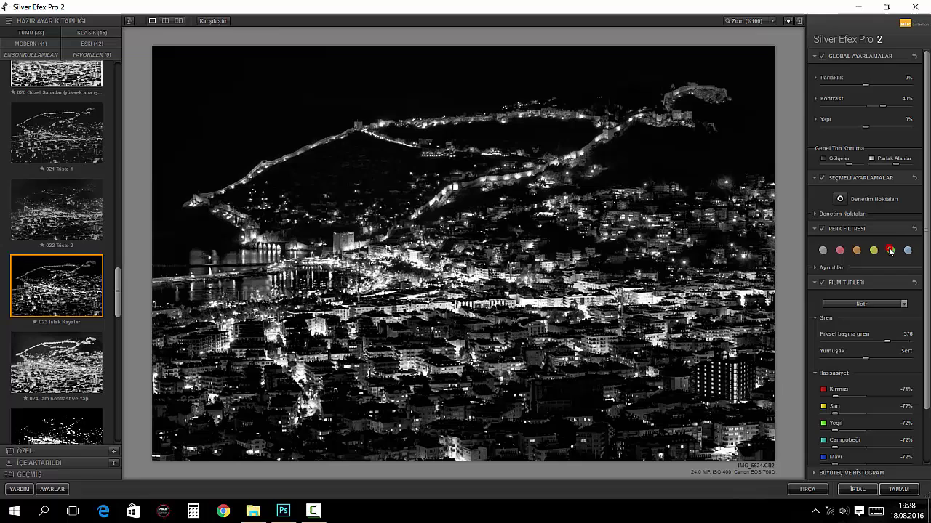
left_click(823, 251)
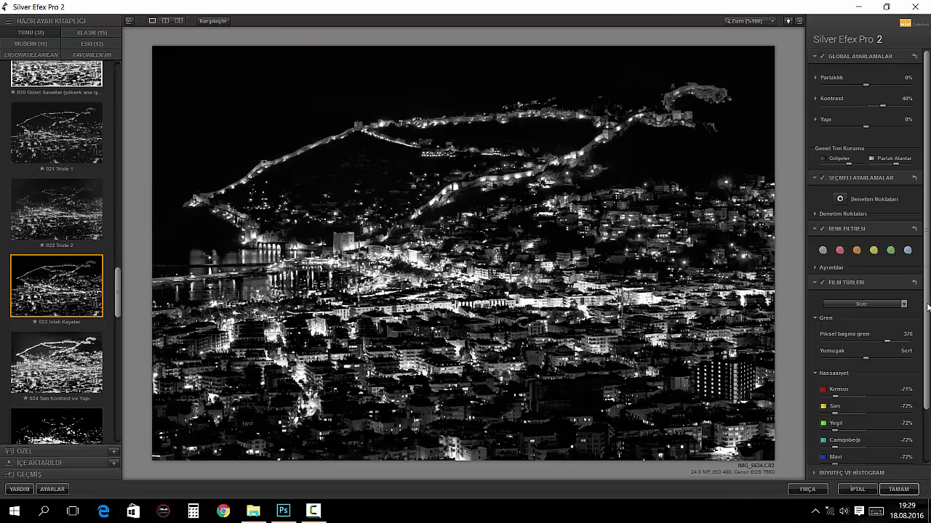
scroll(928, 309, "down", 2)
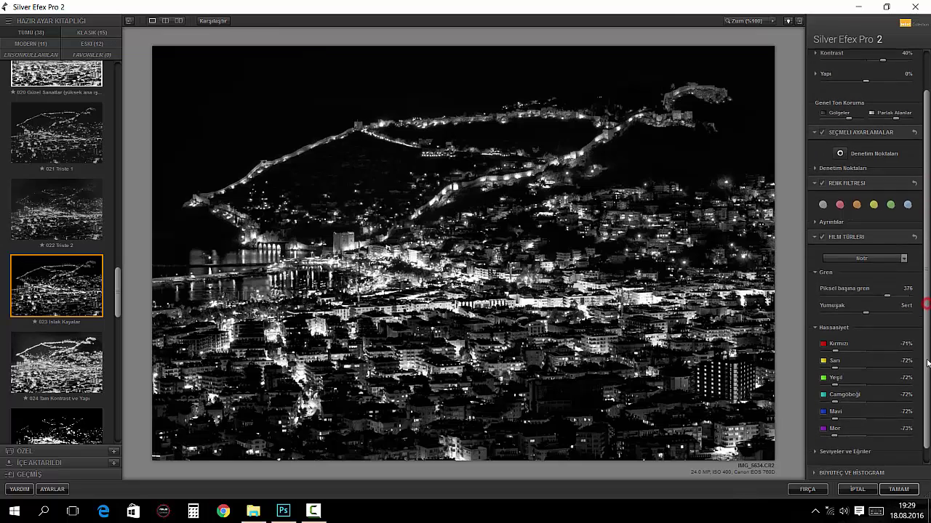
Set the Film Types dropdown to Agfa APX Pro 100
left_click(904, 243)
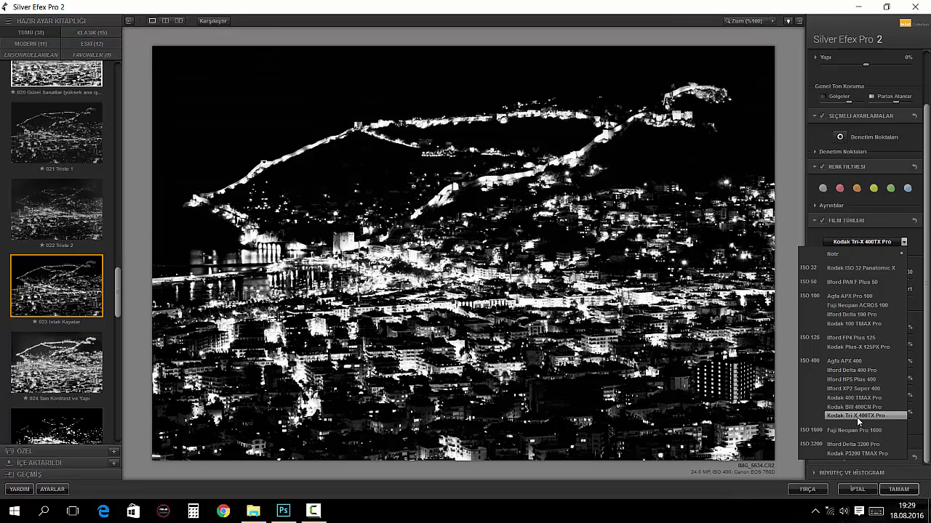
left_click(849, 296)
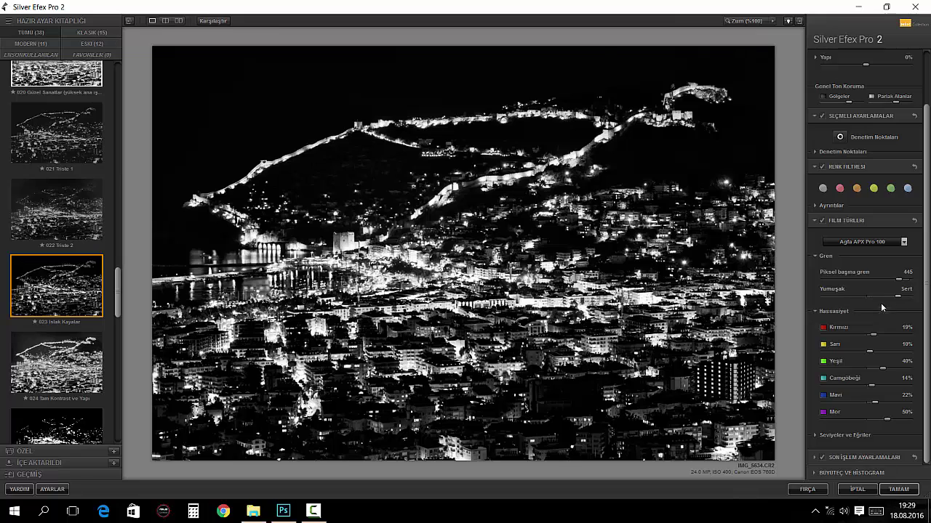
left_click(925, 211)
left_click_drag(924, 211, 925, 164)
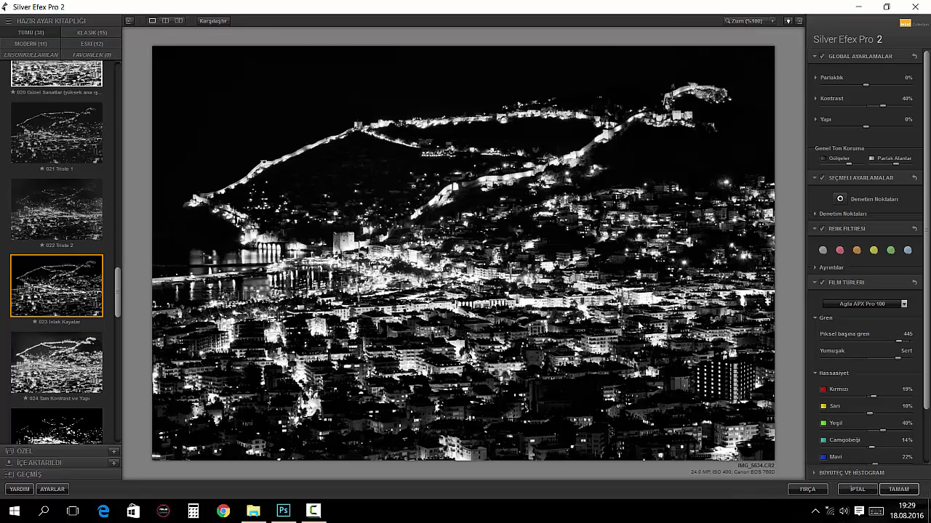
Accept the Silver Efex result, then stamp the logo brush on a new layer at top-left
left_click(899, 490)
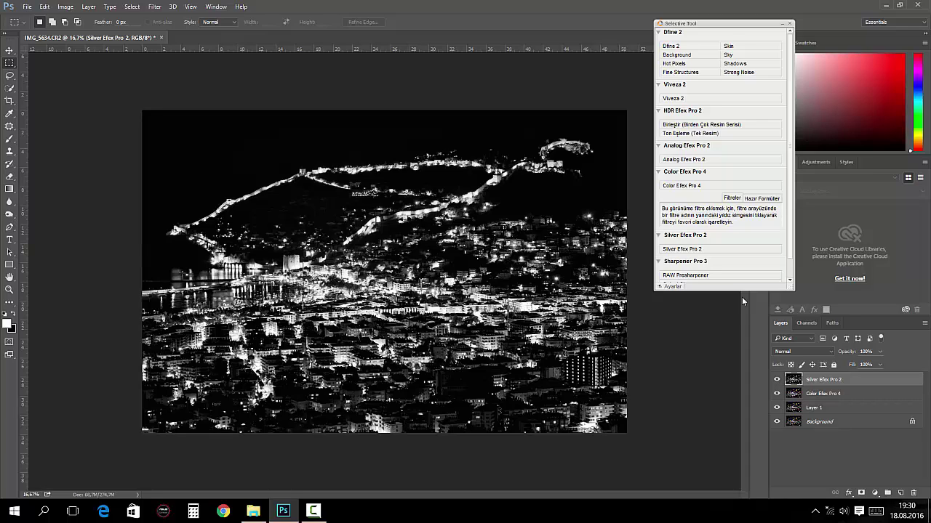
left_click(901, 494)
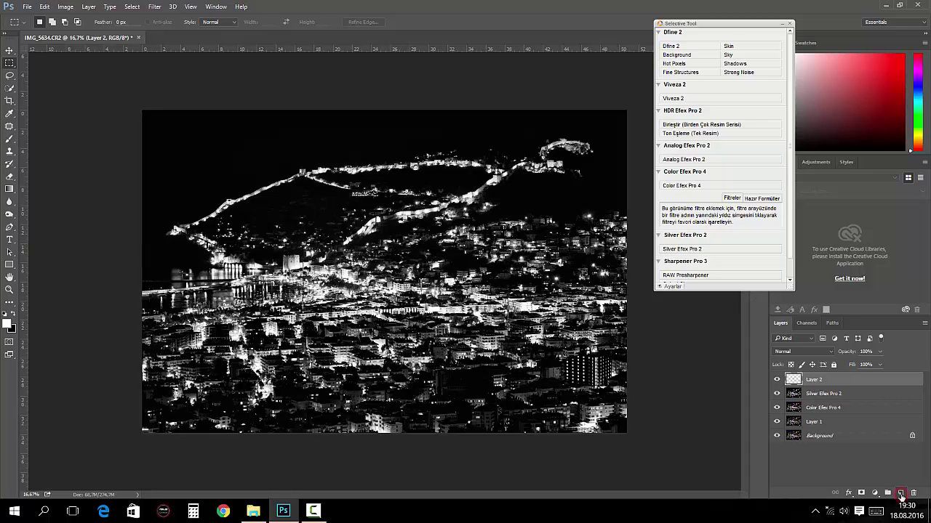
key("b")
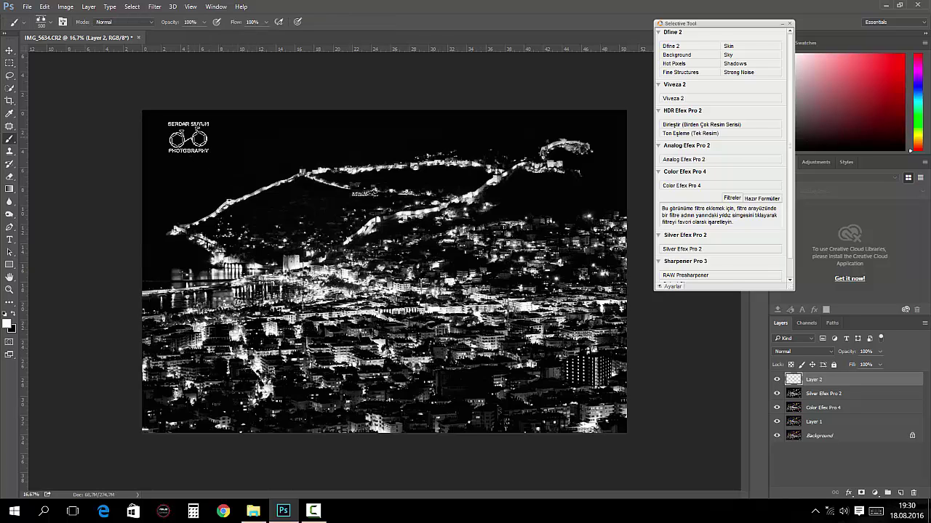
left_click(172, 134)
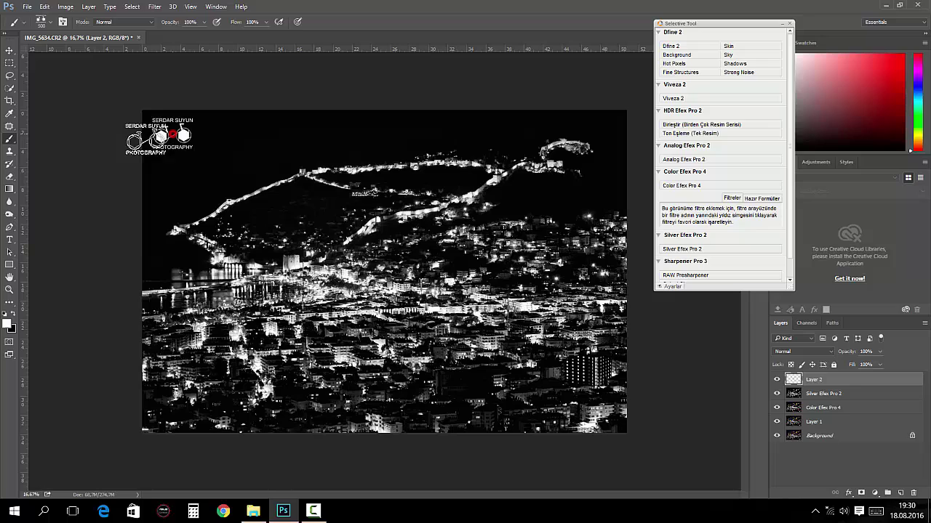
left_click(10, 49)
left_click_drag(172, 146, 165, 144)
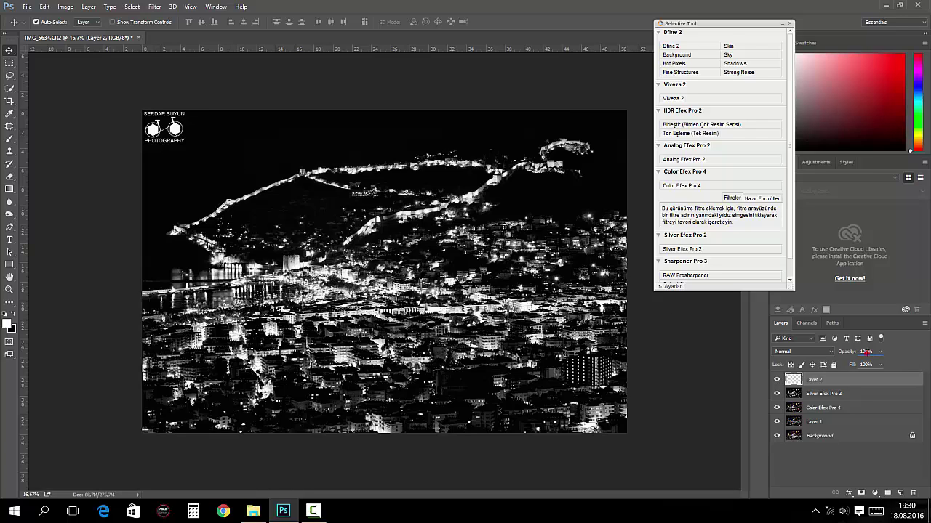
Set Layer 2 opacity to 25%, move the logo bottom-left, and collapse the Selective Tool panel
type("25")
key("Return")
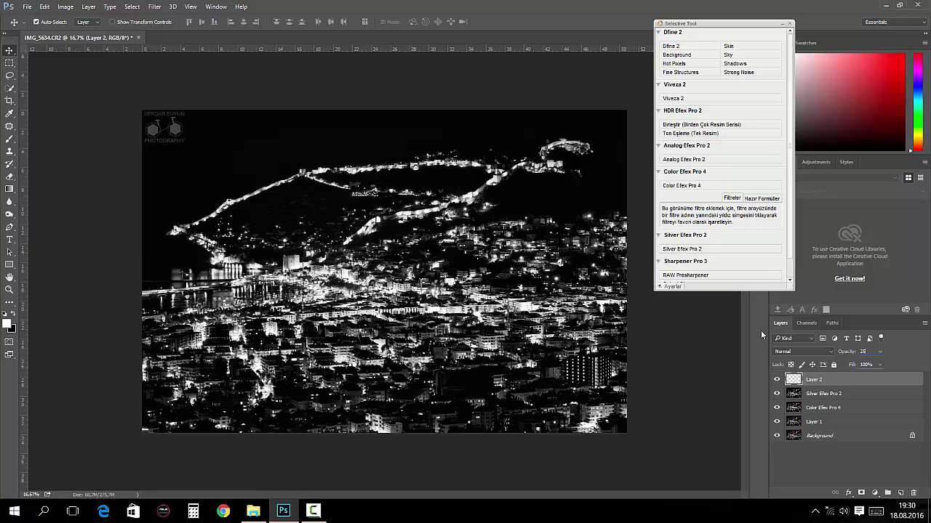
mouse_move(174, 129)
left_mouse_down()
mouse_move(631, 401)
mouse_move(482, 390)
mouse_move(174, 416)
left_mouse_up()
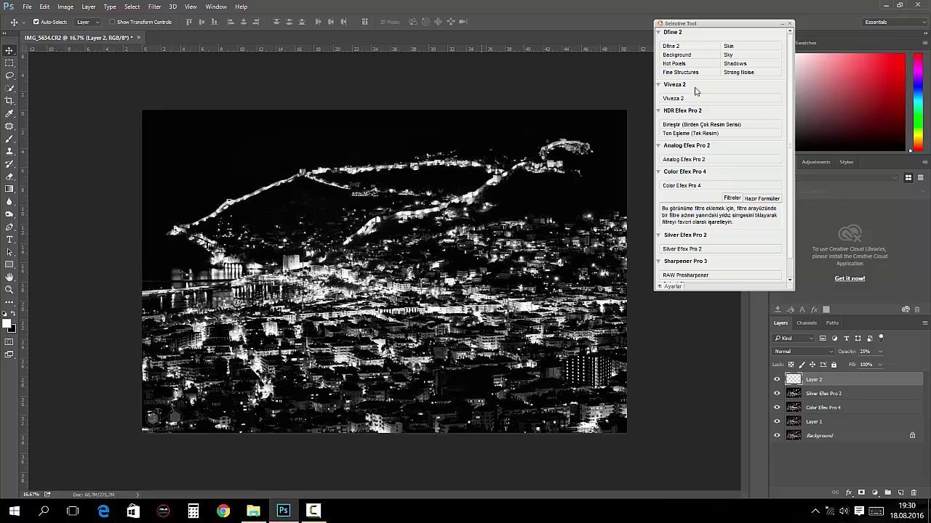
left_click(781, 23)
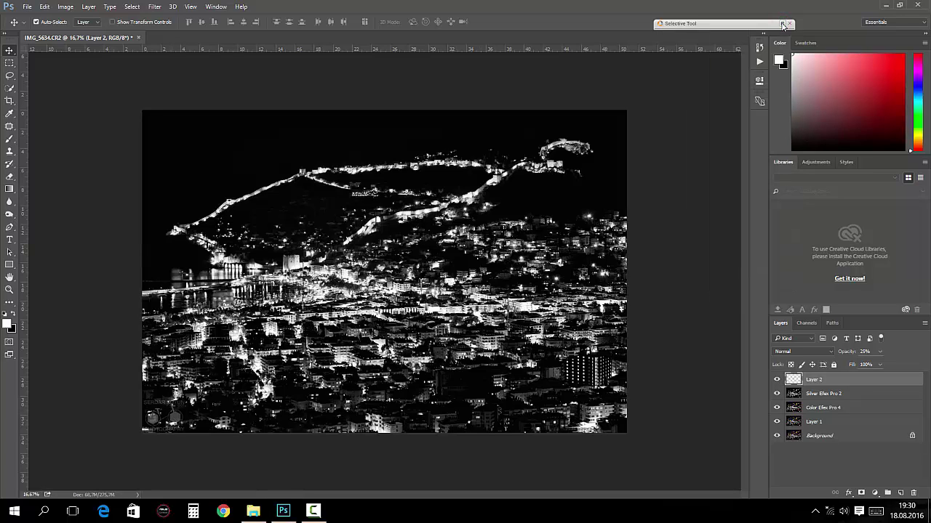